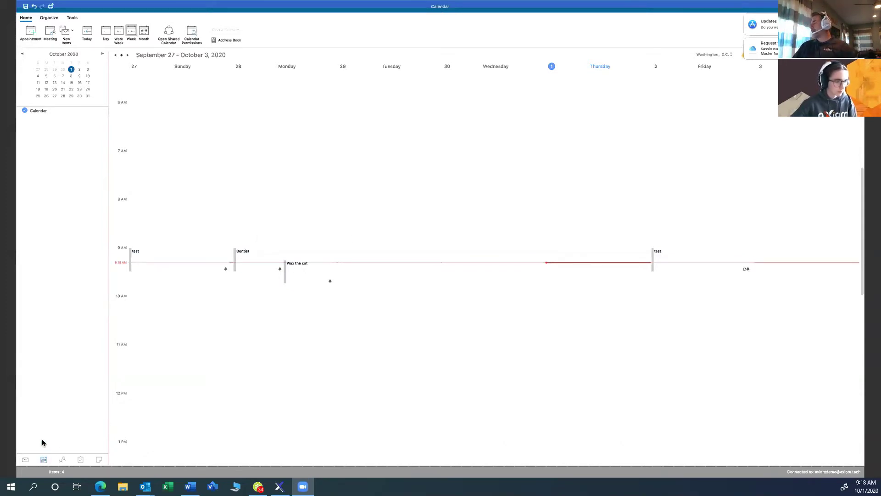
Switch to the mail inbox and return to the calendar.
left_click(25, 463)
left_click(23, 462)
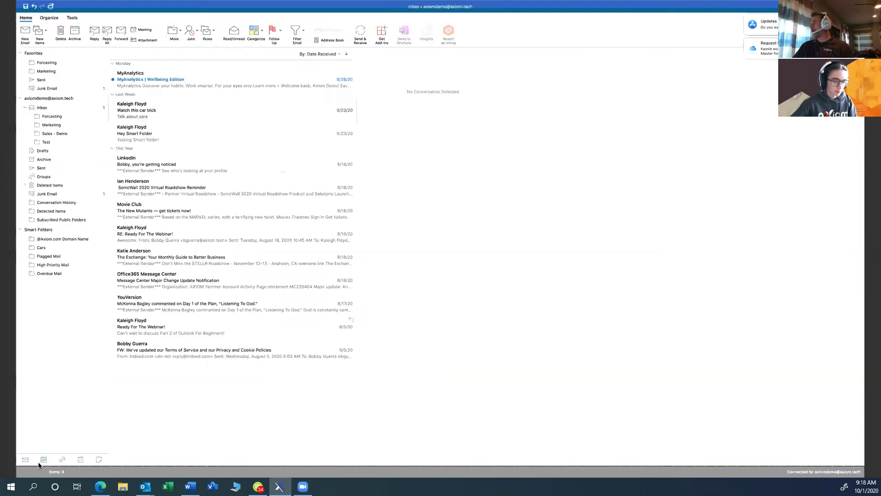
left_click(45, 460)
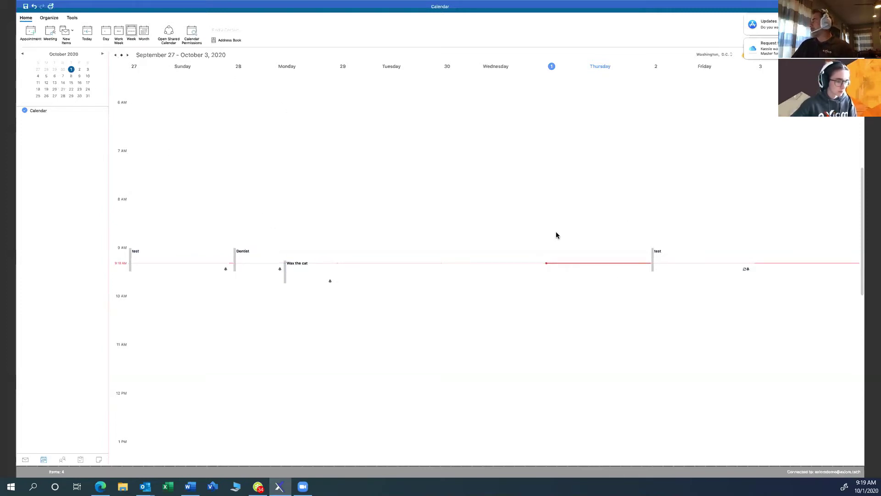
Categorize the Sunday test appointment and the Dentist appointment as Blue.
left_click(137, 256)
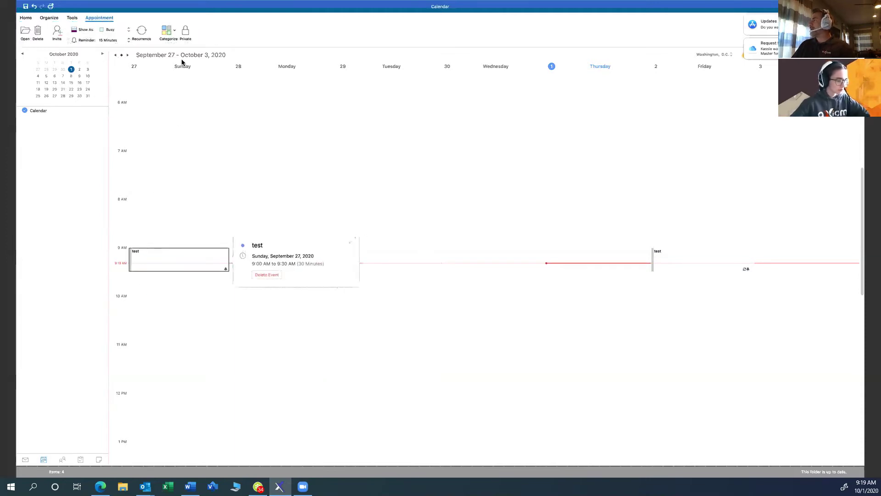
left_click(175, 31)
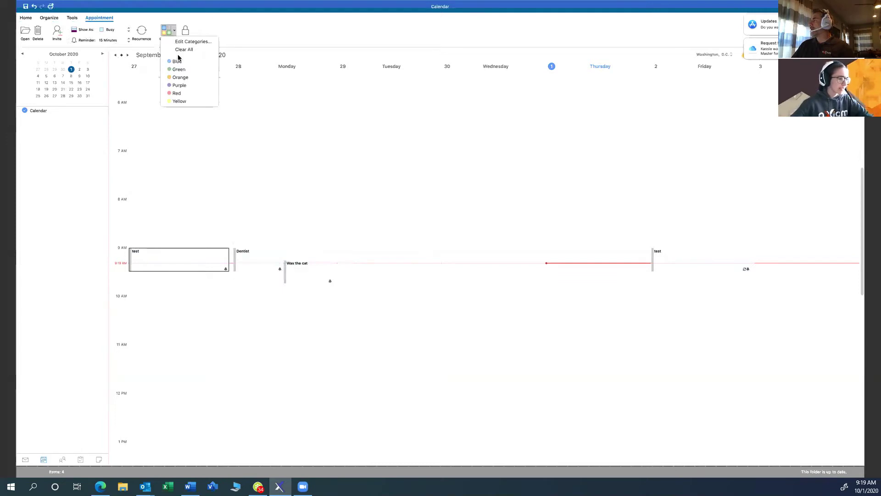
left_click(204, 64)
left_click(219, 281)
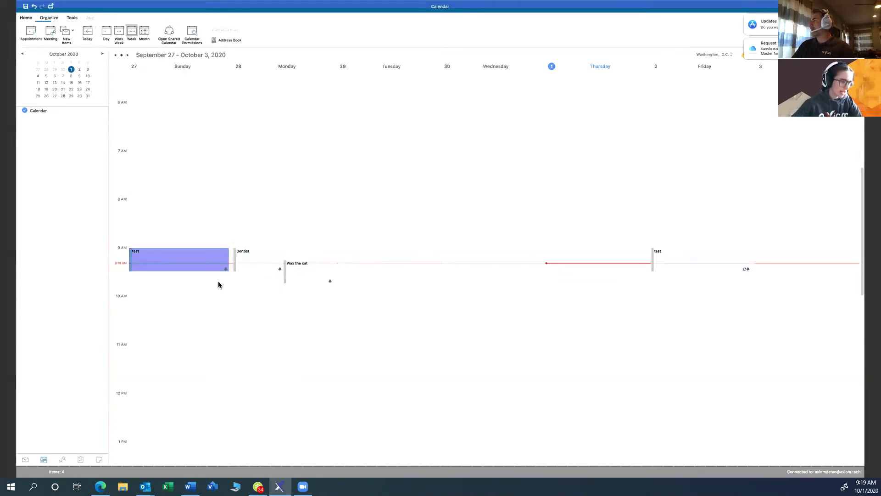
left_click(236, 264)
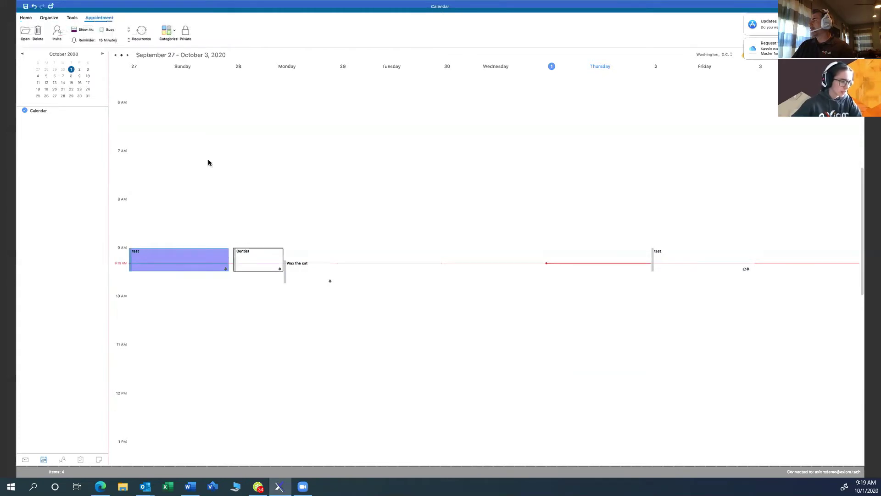
left_click(174, 31)
left_click(292, 277)
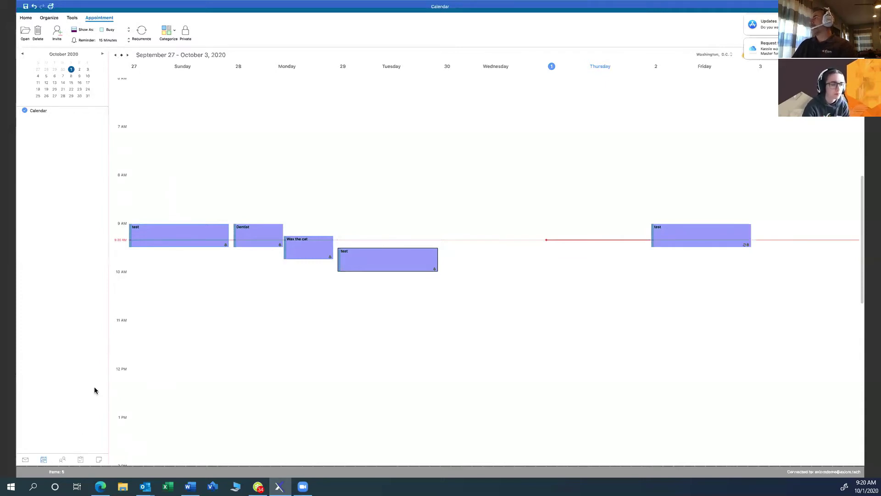
Switch the calendar to List view, then back to the weekly grid.
left_click(50, 18)
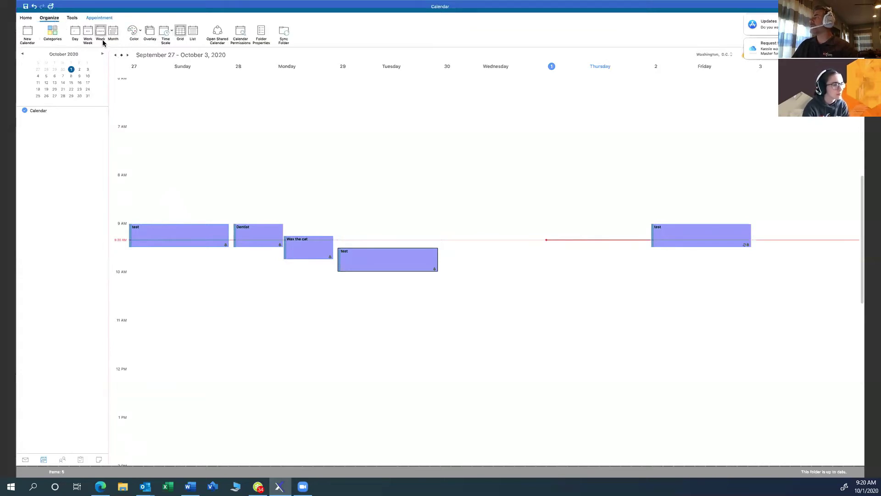
left_click(193, 31)
left_click(179, 31)
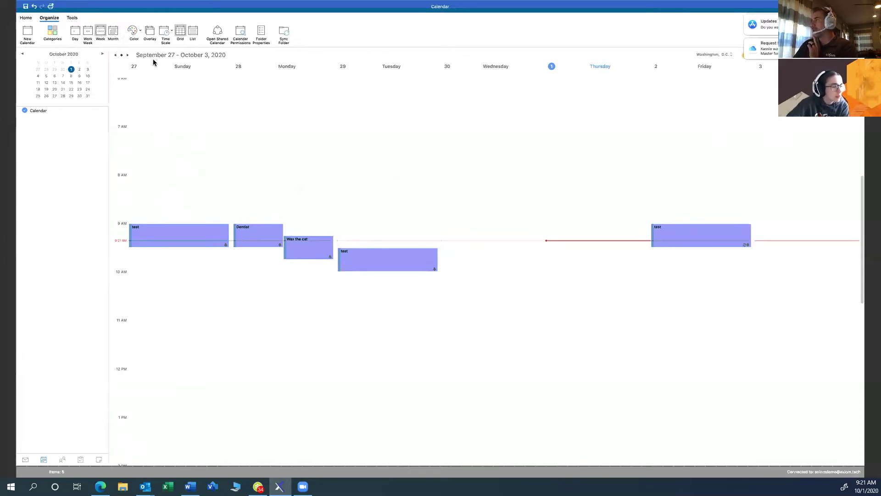
Browse weeks forward and back, ending on the week containing October 1.
left_click(129, 56)
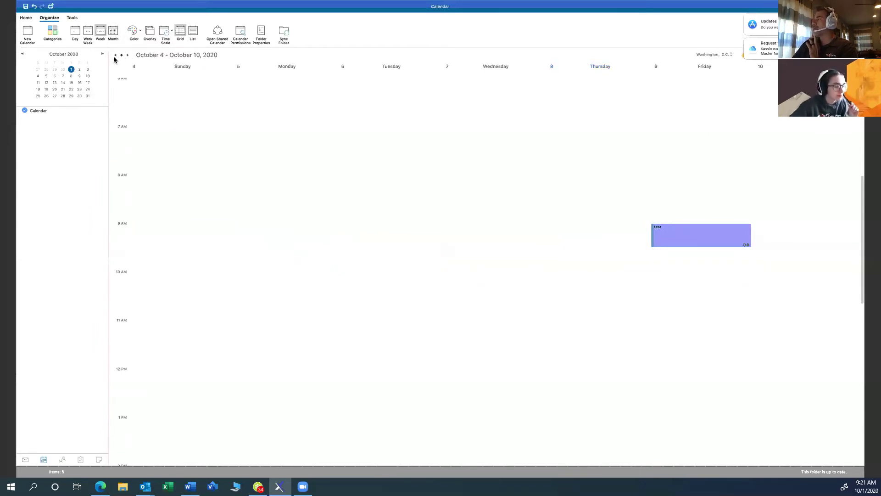
left_click(116, 56)
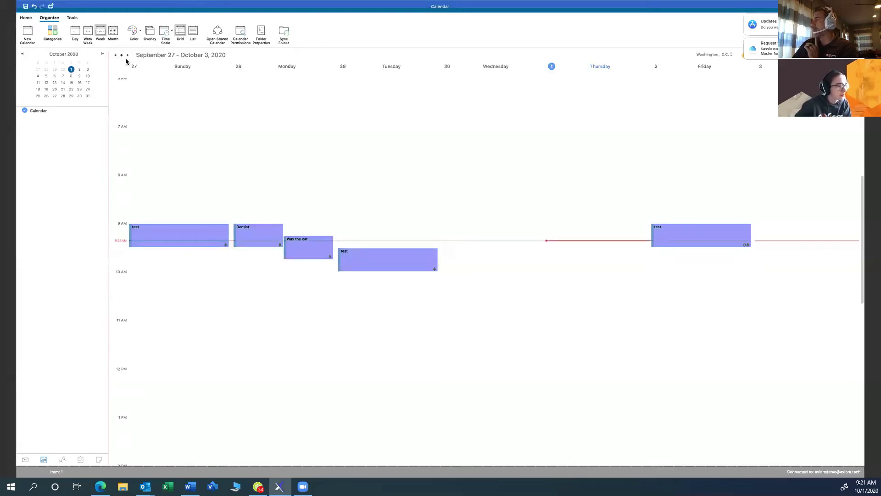
left_click(128, 55)
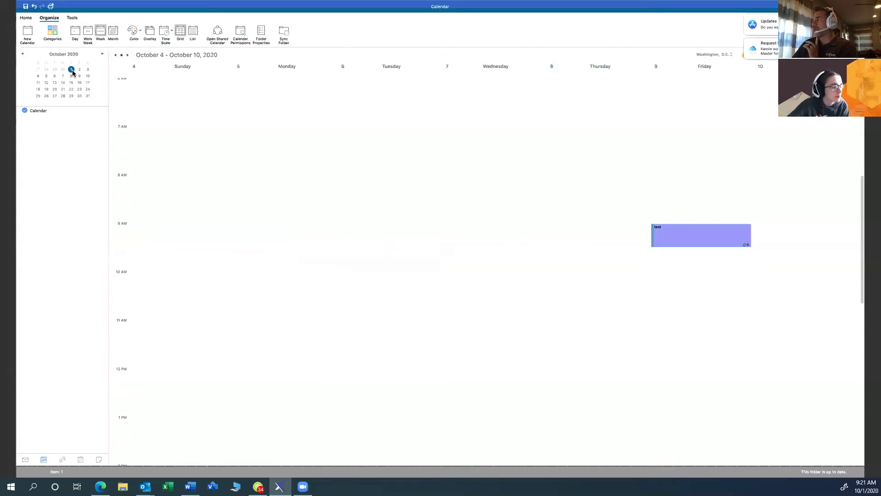
left_click(128, 55)
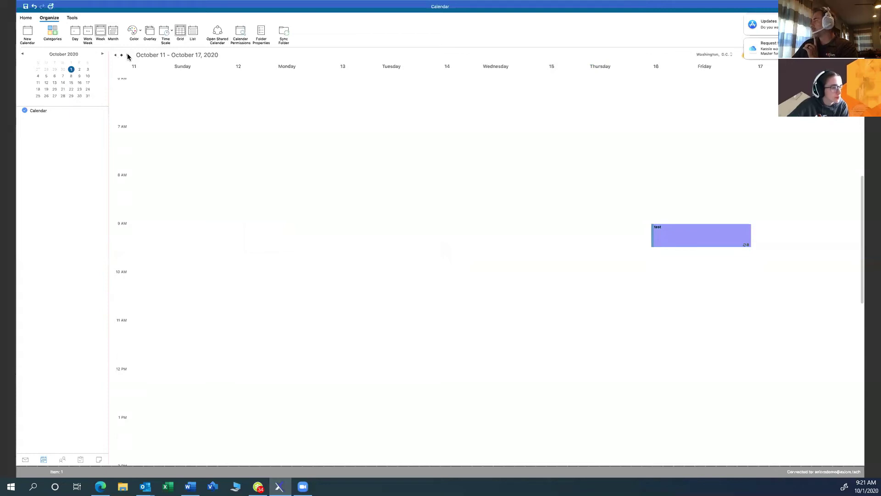
left_click(72, 76)
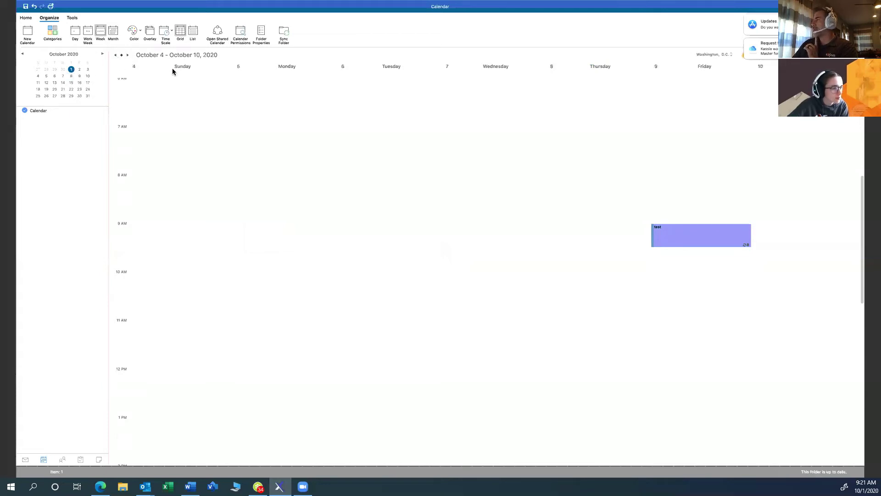
left_click(65, 83)
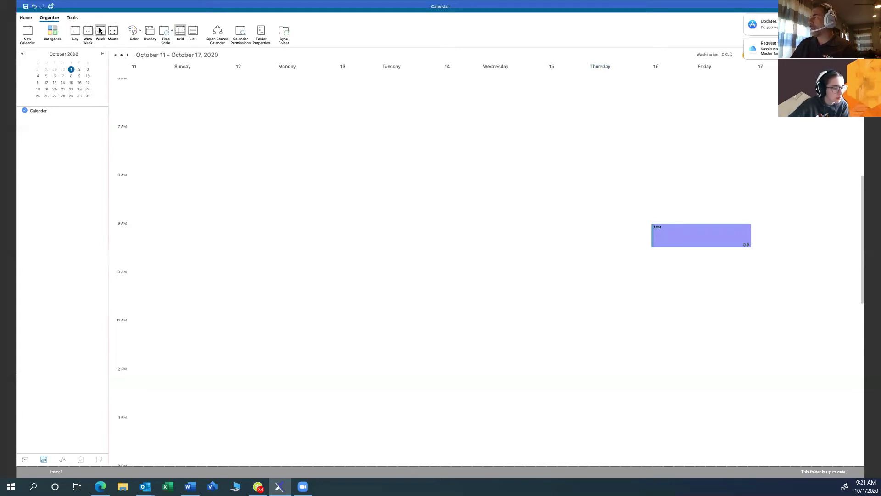
left_click(71, 69)
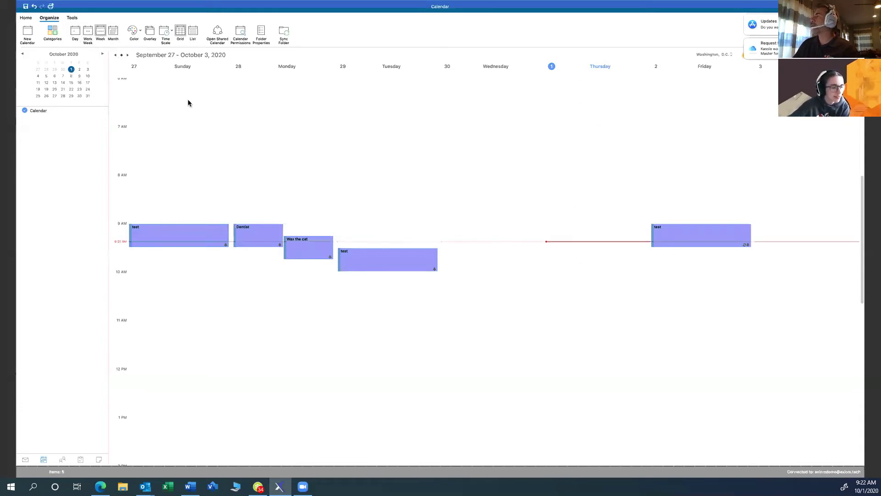
Move the Tuesday test appointment to Monday at 9:30 AM.
left_click(75, 32)
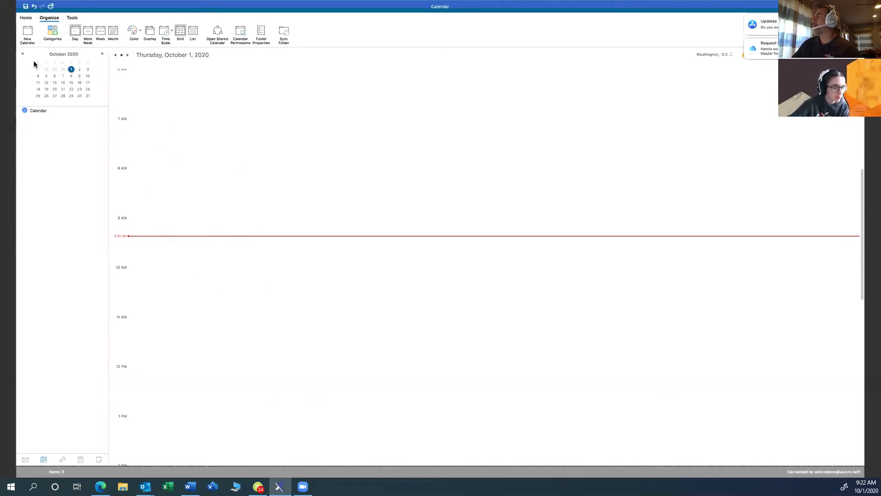
left_click(101, 31)
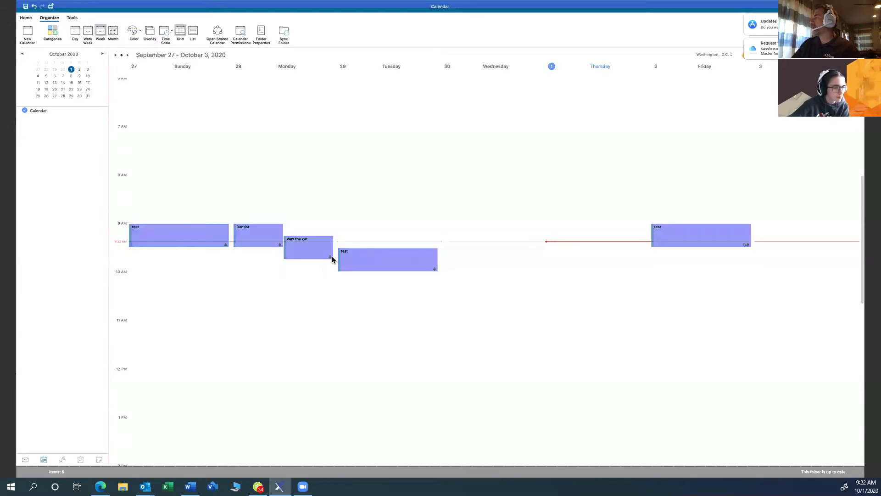
left_click(370, 261)
left_click_drag(371, 262, 263, 258)
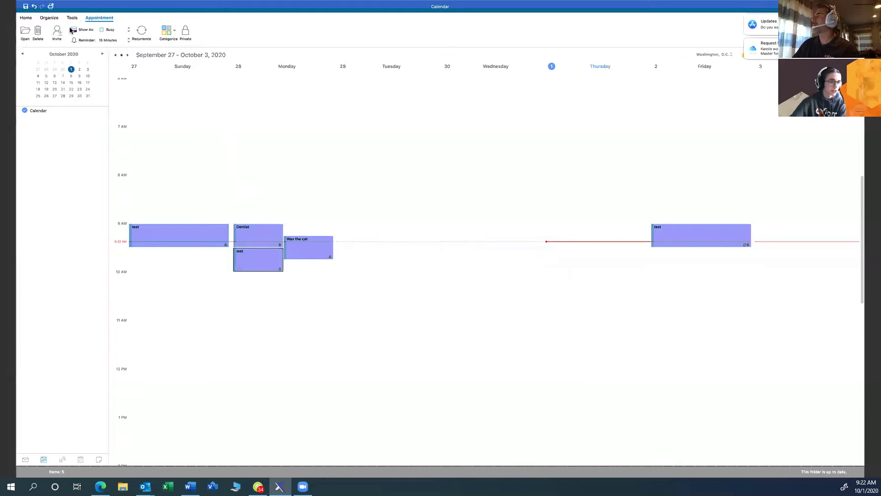
In Day view for Monday, September 28, move Wax the cat to 1 PM.
left_click(52, 18)
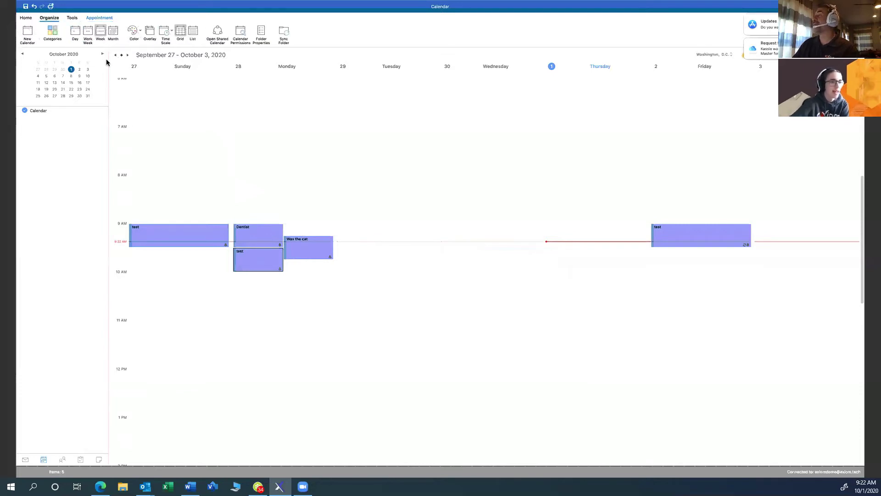
left_click(75, 32)
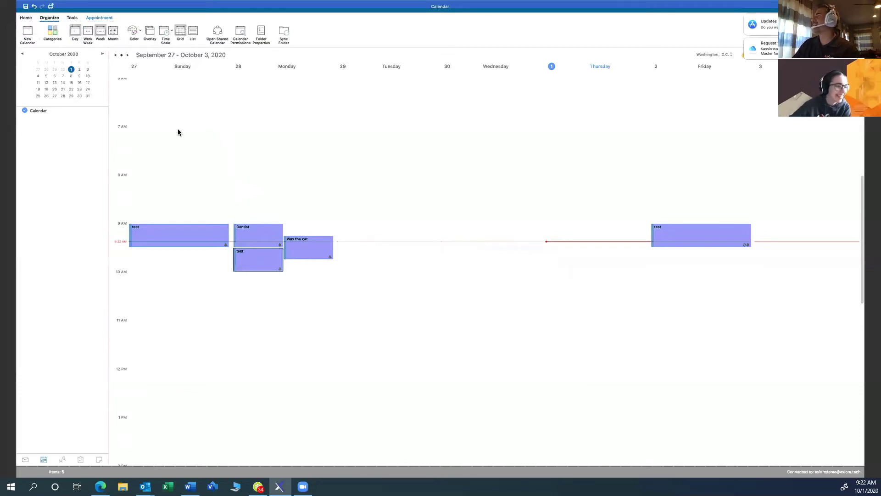
left_click(53, 71)
scroll(199, 241, "up", 1)
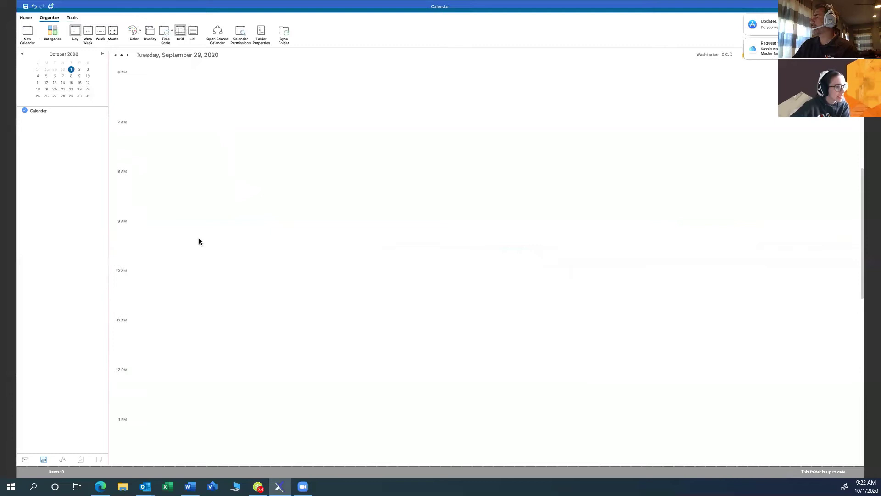
left_click(48, 71)
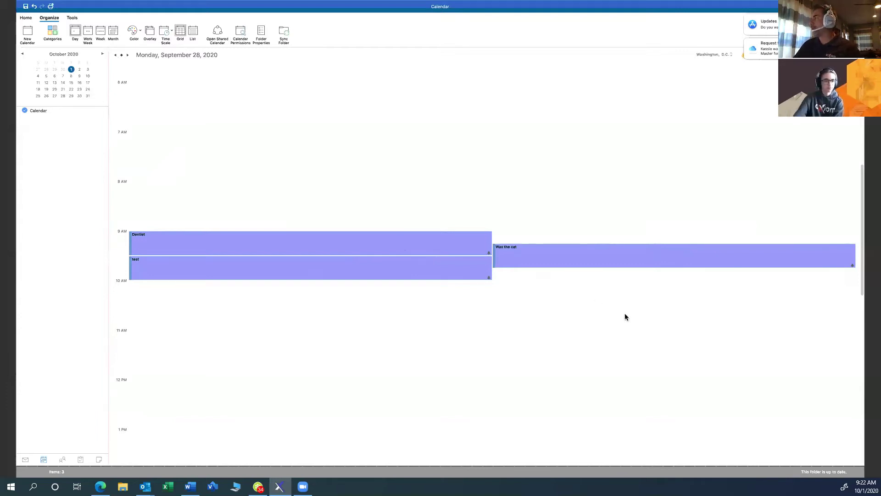
left_click_drag(505, 257, 212, 428)
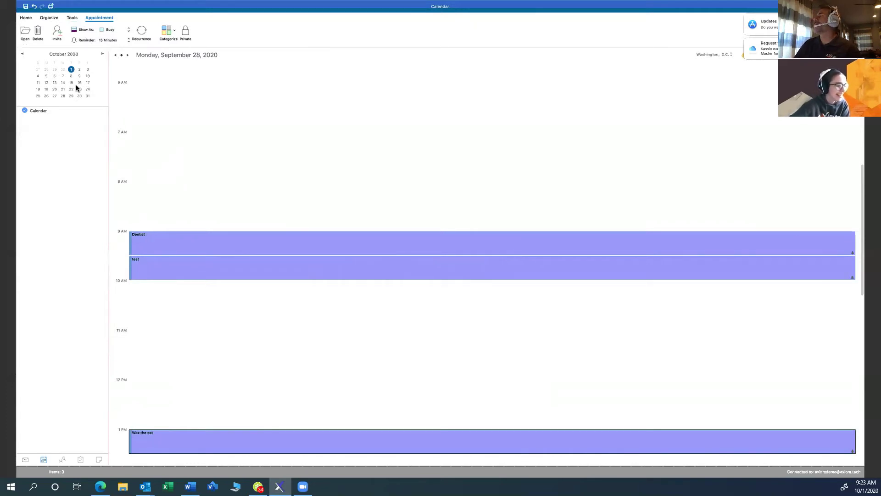
Switch to Week, then Month view and browse months, returning to October 2020.
left_click(50, 17)
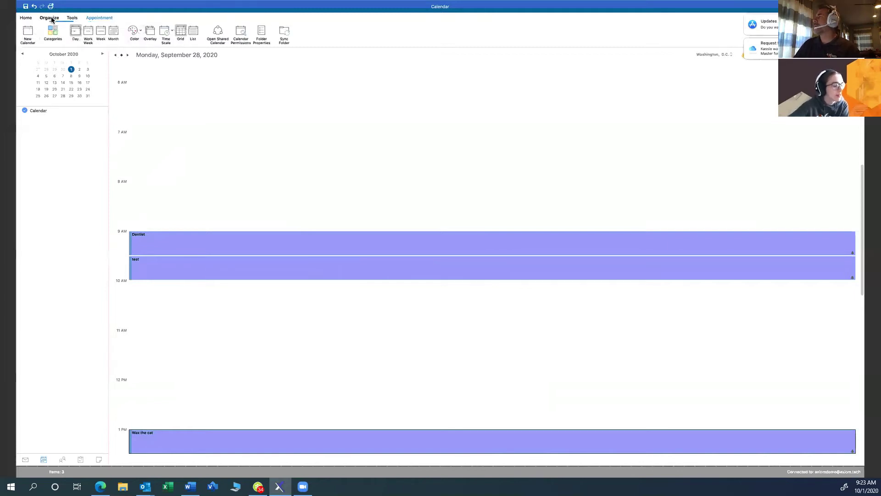
left_click(102, 32)
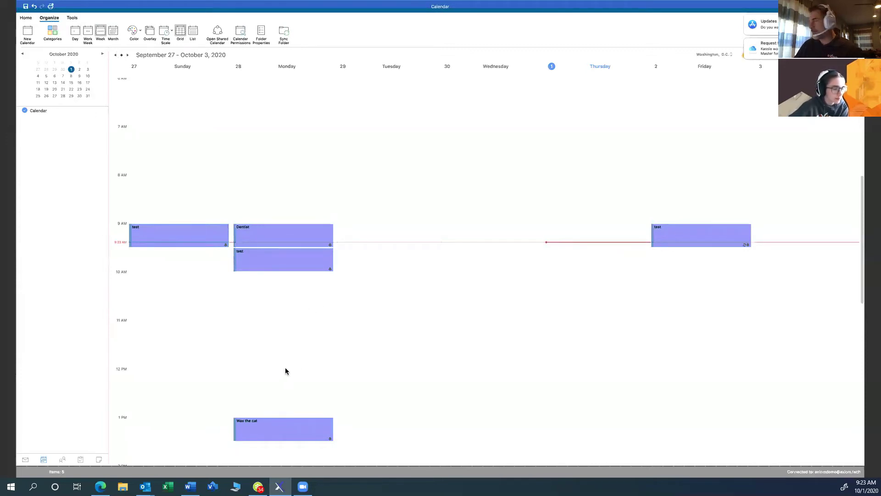
left_click(113, 31)
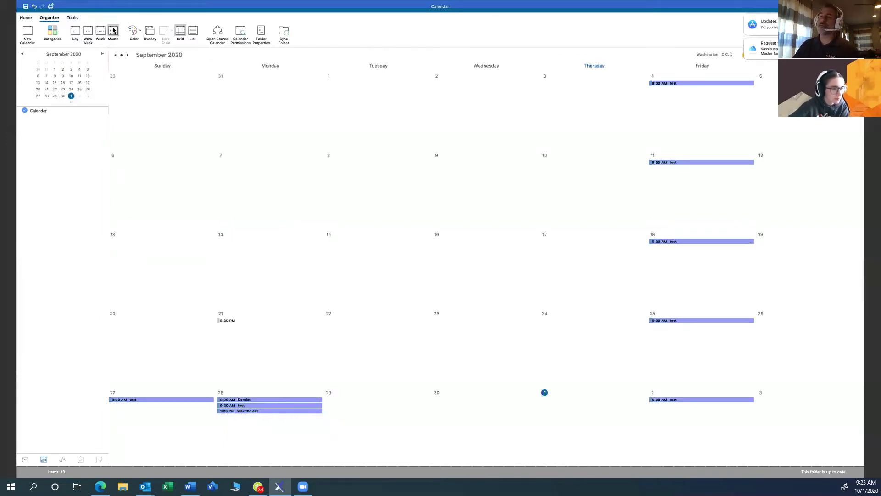
left_click(102, 55)
left_click(103, 55)
left_click(128, 55)
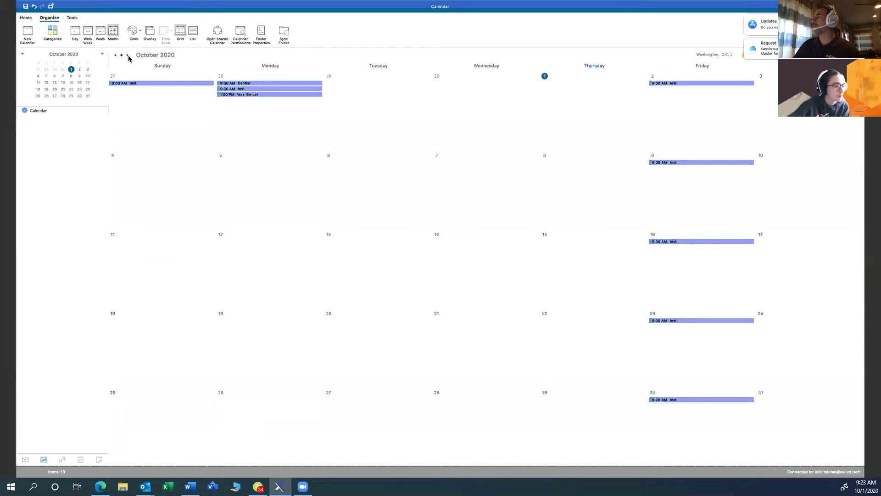
left_click(128, 55)
left_click(115, 55)
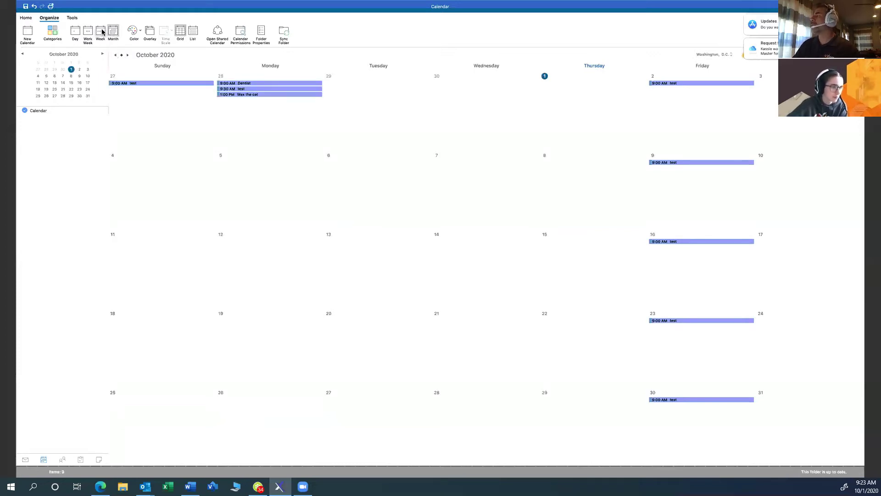
Jump to the October 1 week, then advance Month view to January 2021.
left_click(102, 35)
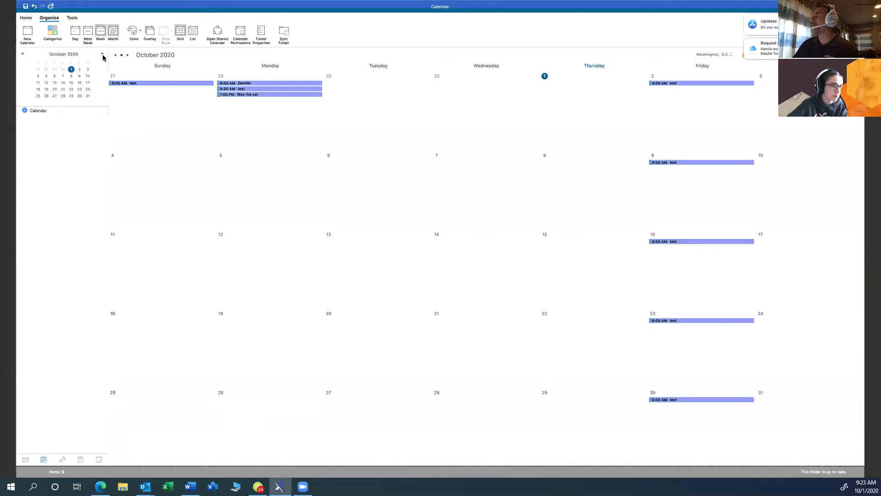
left_click(71, 70)
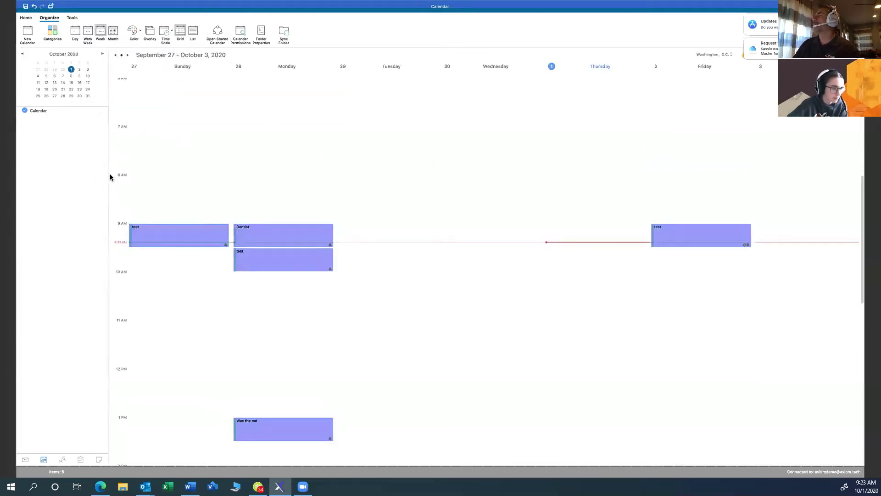
left_click(113, 31)
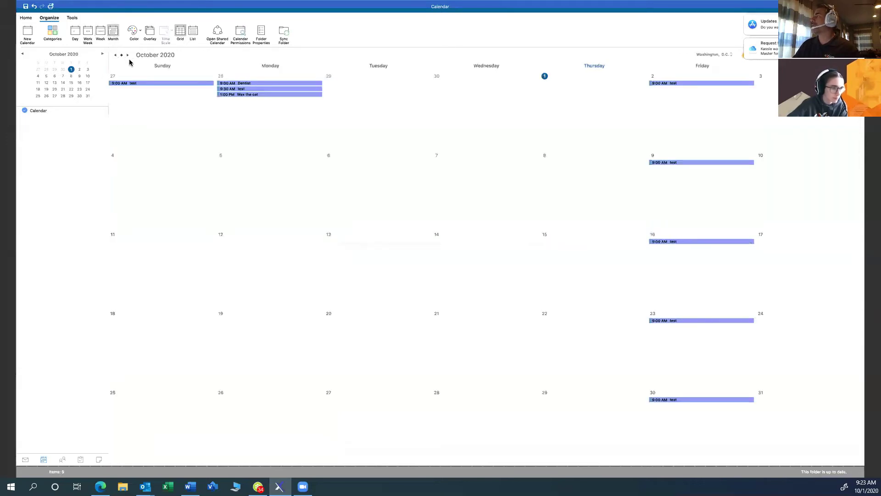
left_click(127, 55)
left_click(127, 55)
left_click(127, 55)
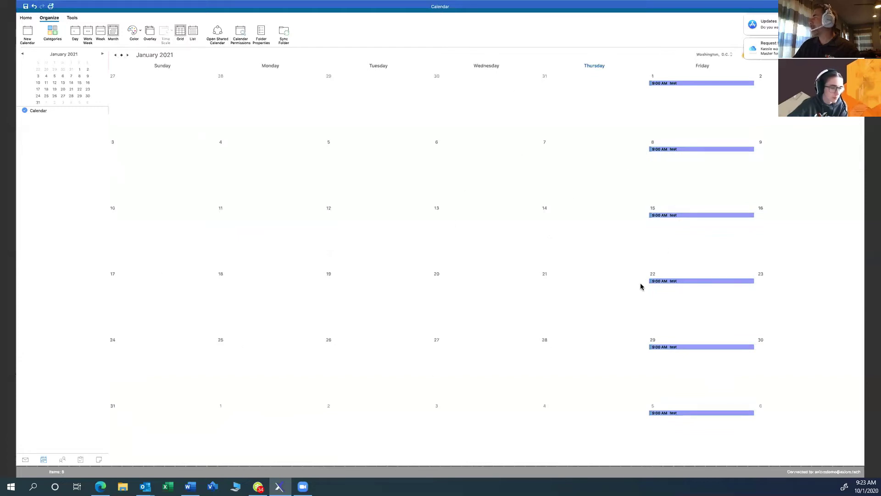
Create a new 8:00–8:30 AM meeting on January 11, 2021 and select its start hour.
right_click(282, 231)
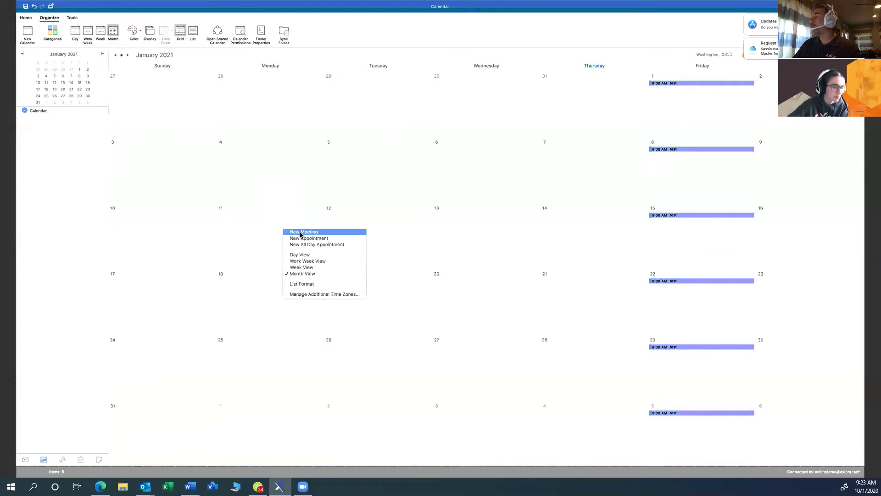
left_click(301, 232)
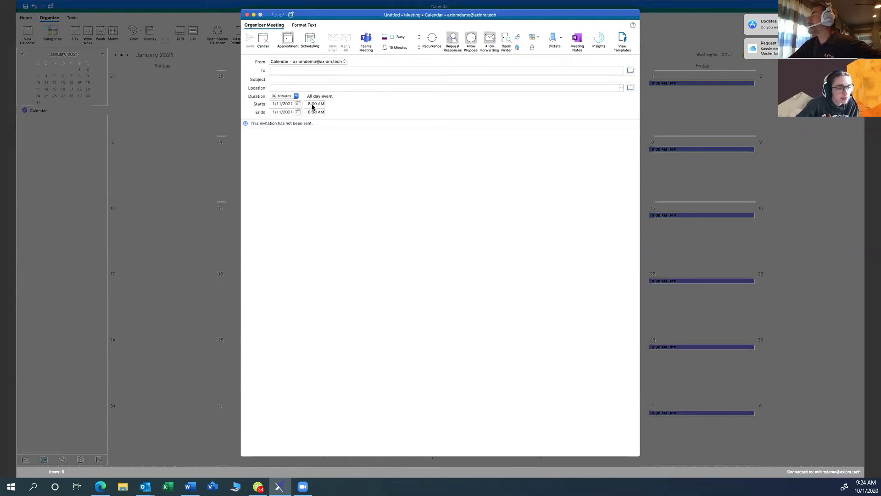
left_click(309, 104)
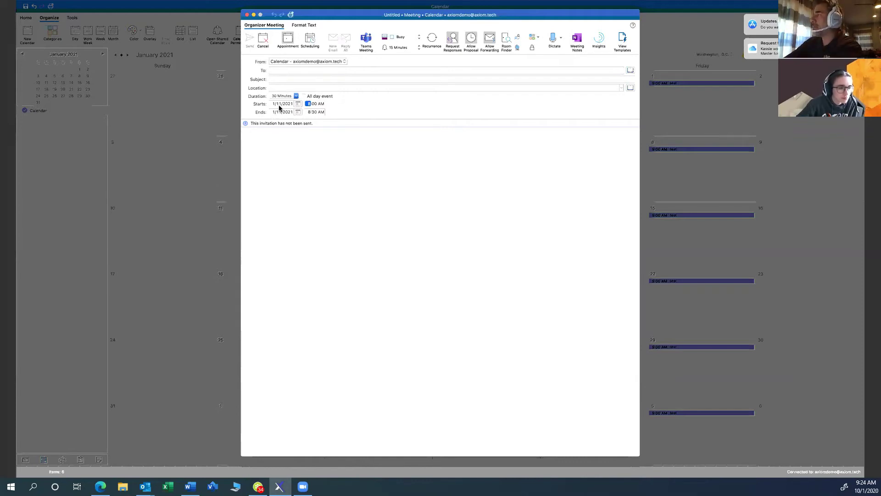
Discard the meeting draft and step back six weeks in Week view.
left_click(248, 16)
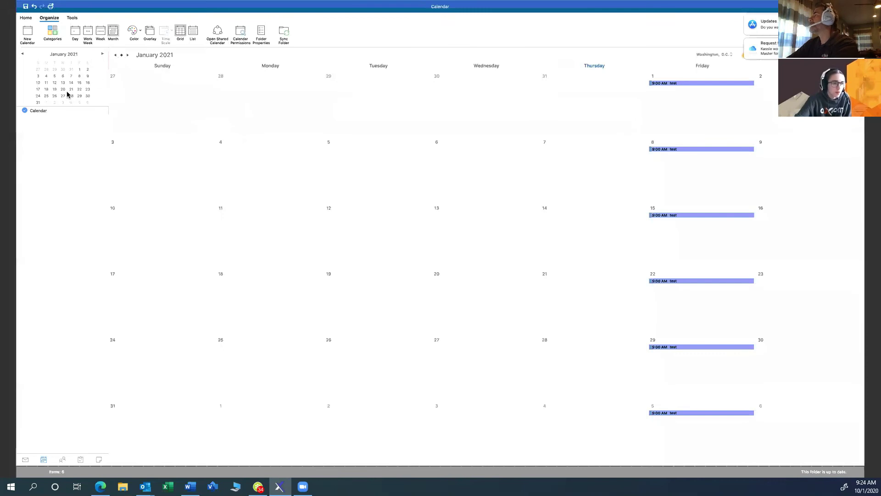
left_click(100, 32)
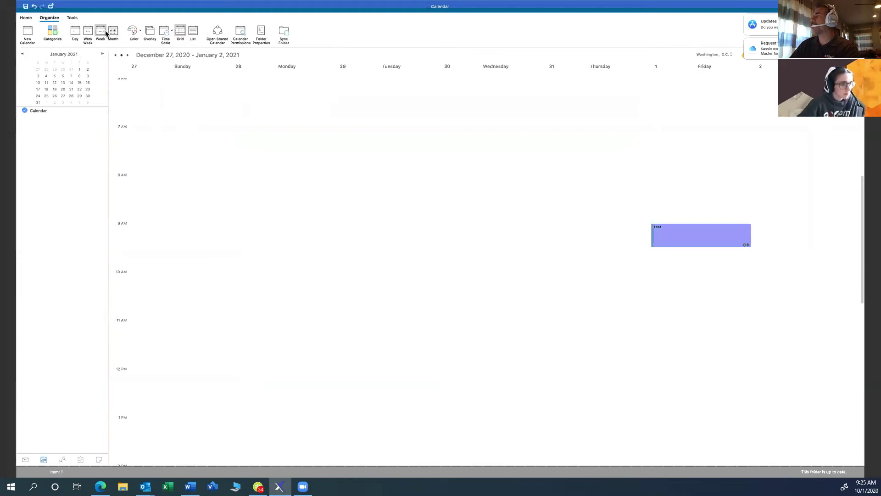
left_click(116, 56)
left_click(116, 56)
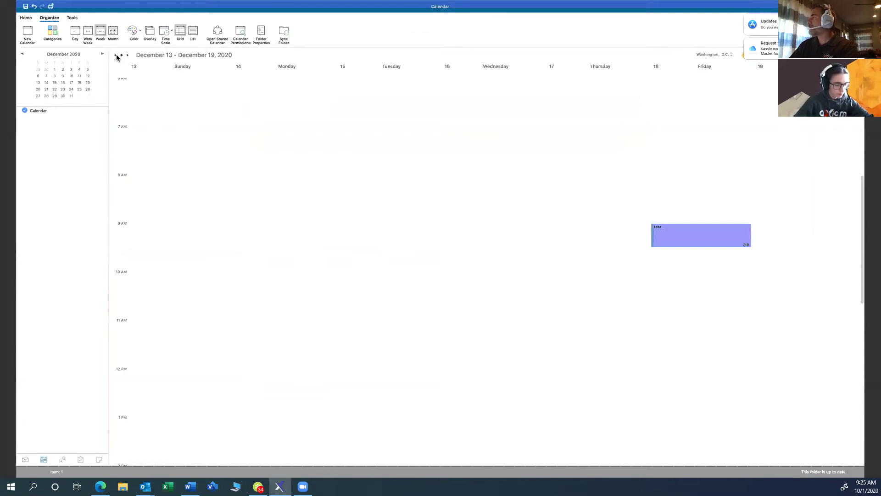
left_click(116, 56)
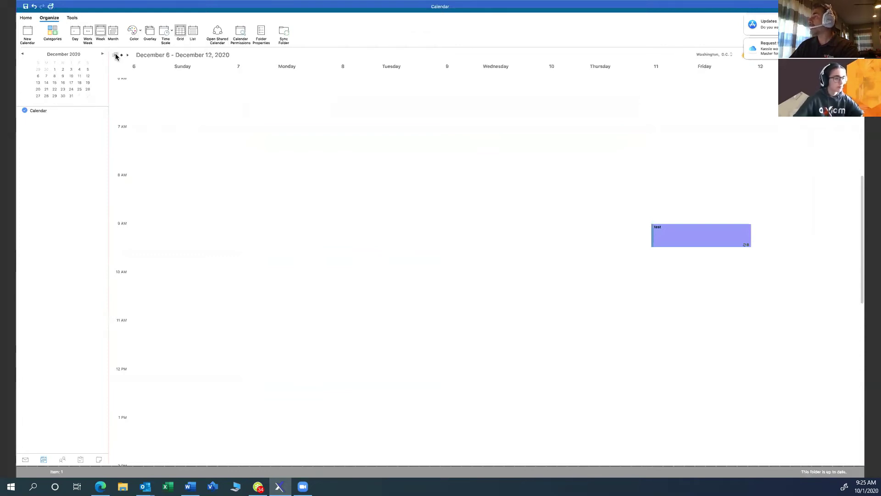
left_click(116, 55)
left_click(117, 55)
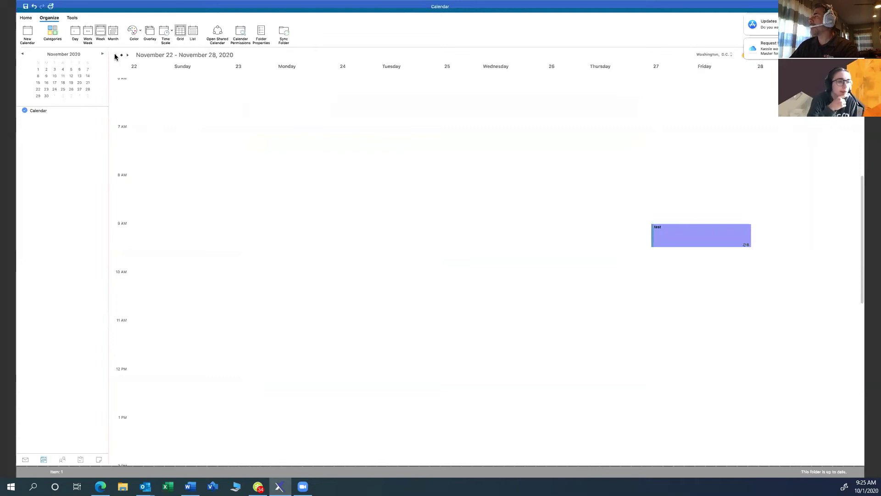
left_click(116, 55)
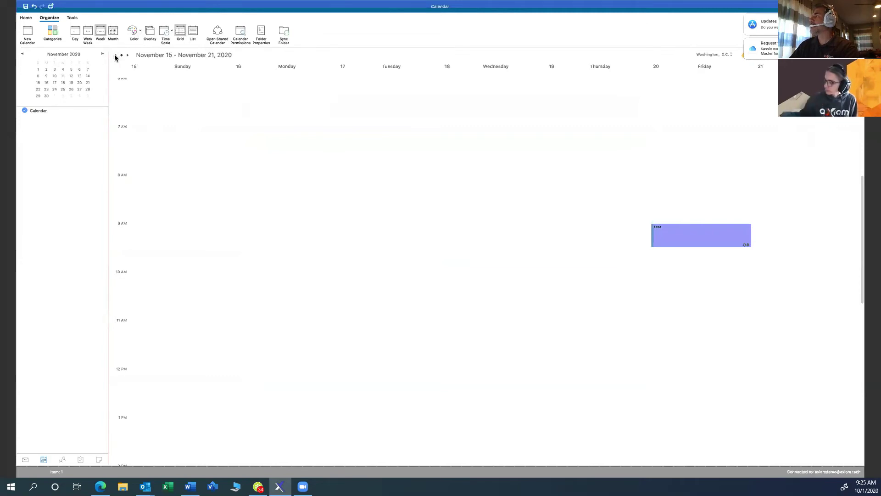
Go to October 2020 in Month view and open Thursday, October 1.
left_click(113, 32)
left_click(116, 55)
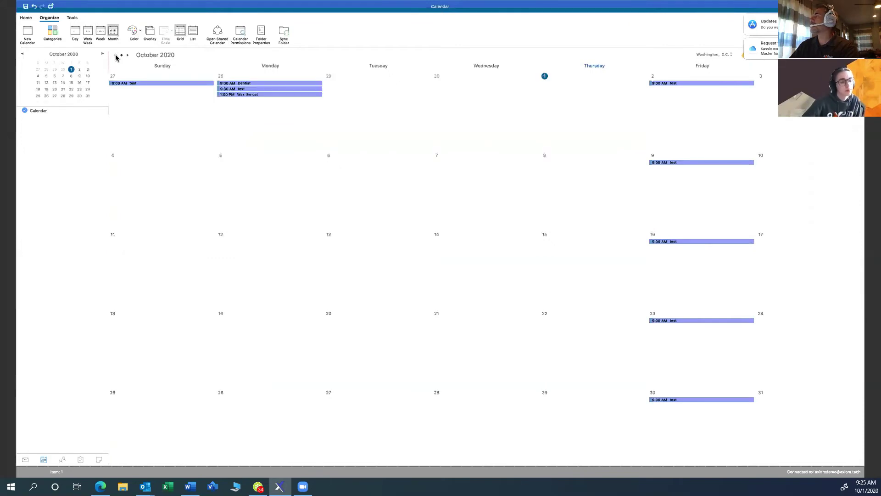
left_click(71, 69)
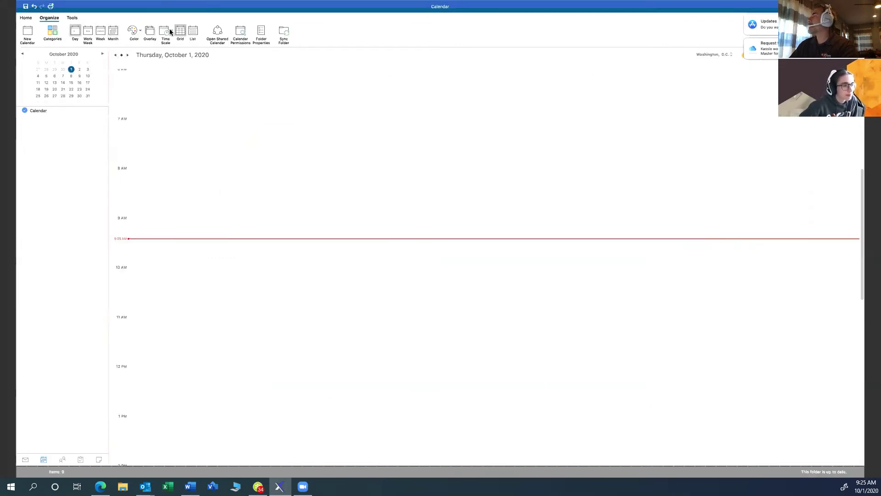
Categorize the Friday 9:00 AM test event as Orange, then open and close it to check.
left_click(100, 31)
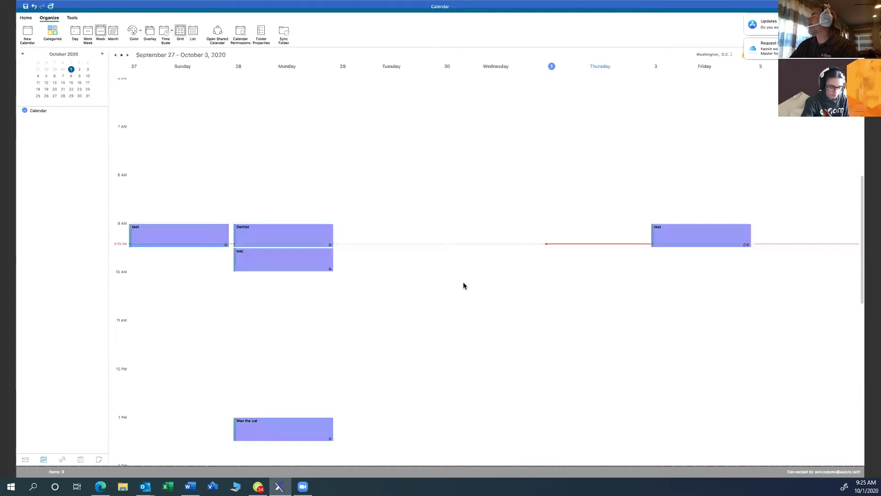
left_click(682, 242)
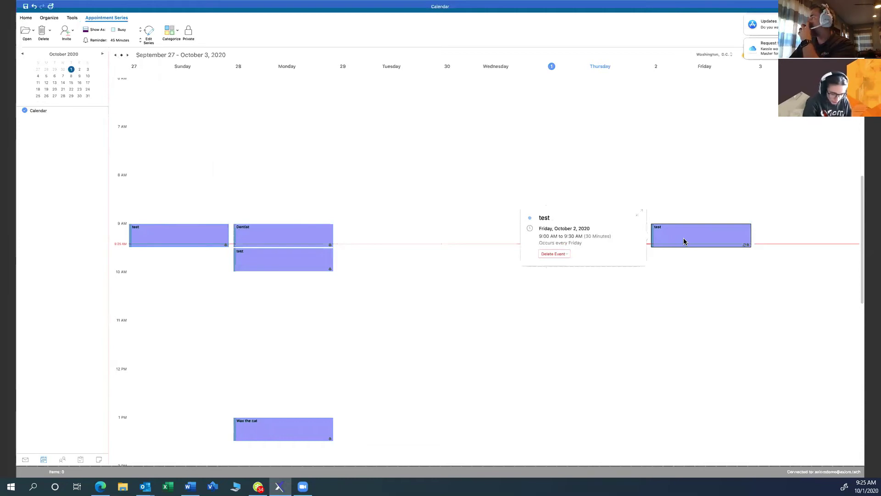
left_click(177, 32)
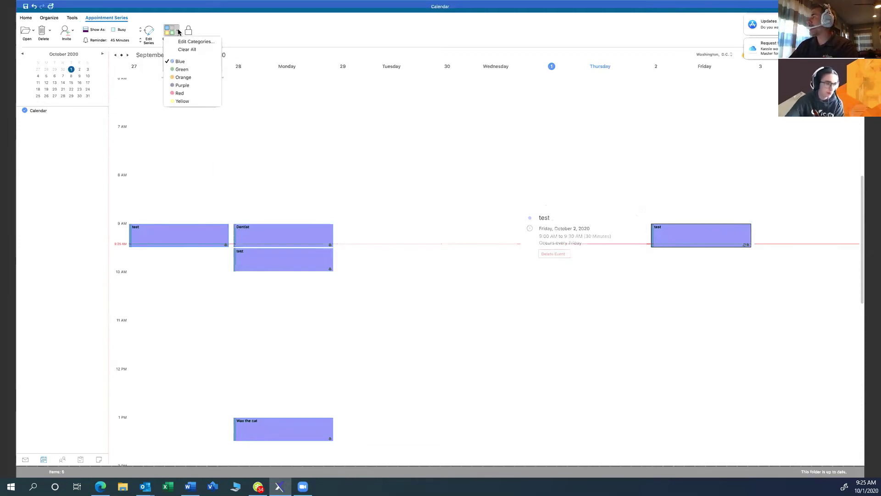
left_click(183, 78)
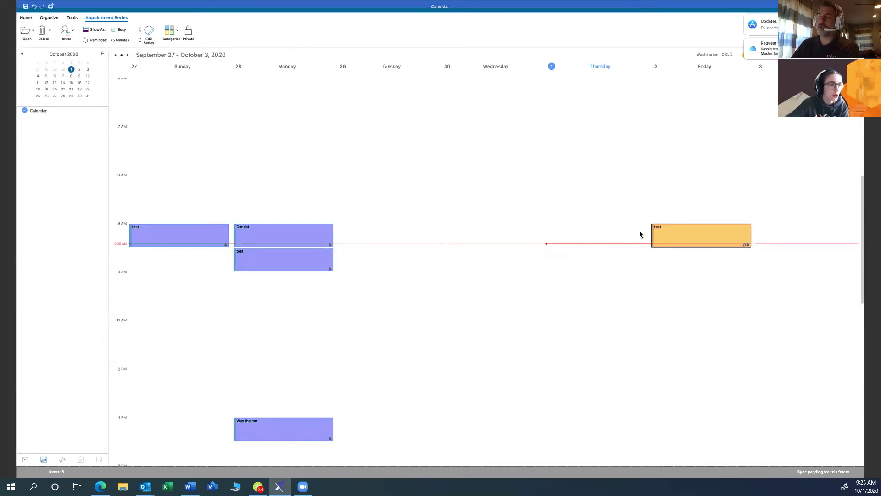
double_click(690, 230)
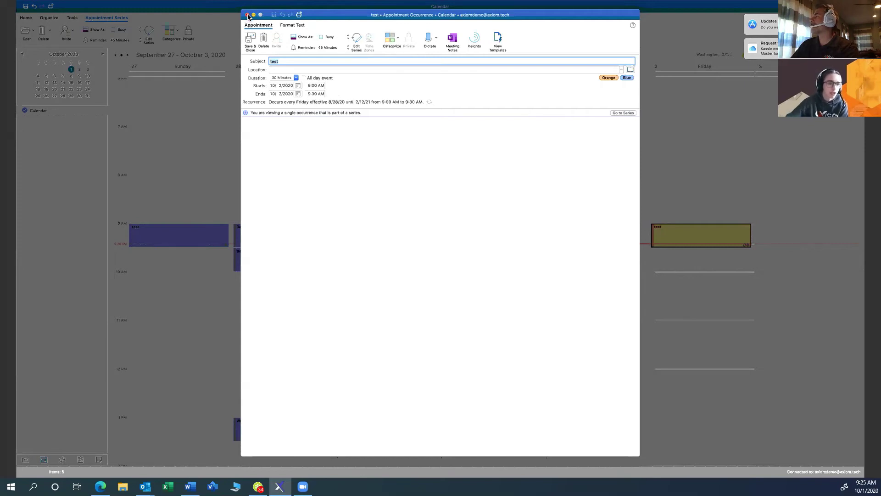
left_click(248, 15)
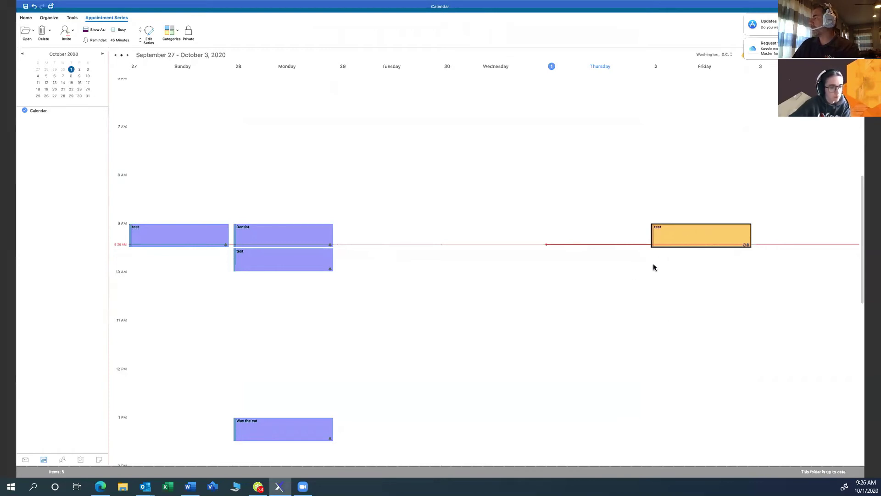
right_click(609, 274)
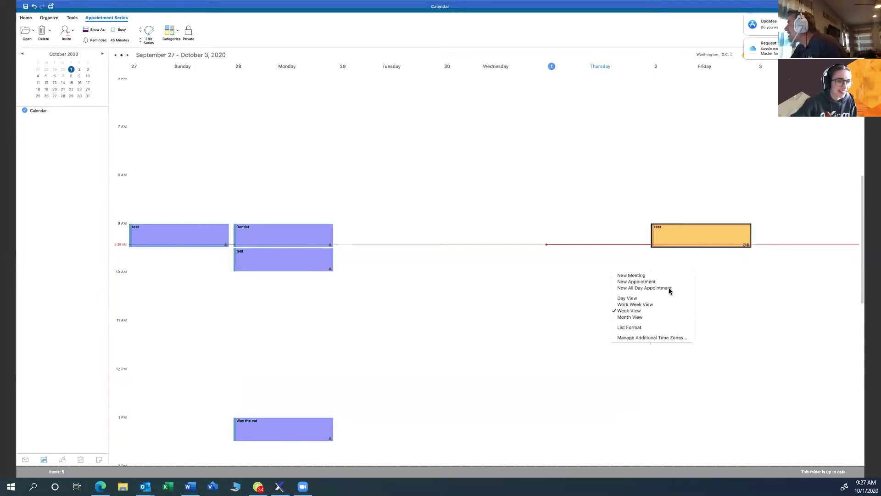
left_click(648, 276)
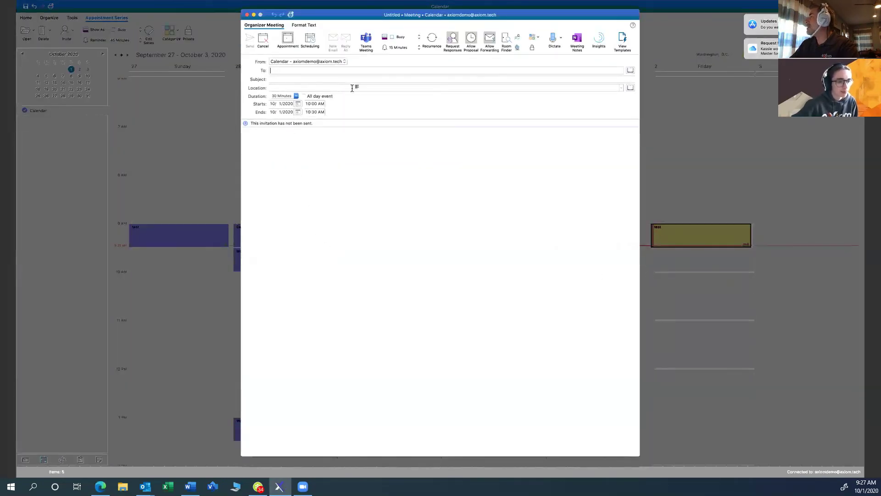
left_click(248, 15)
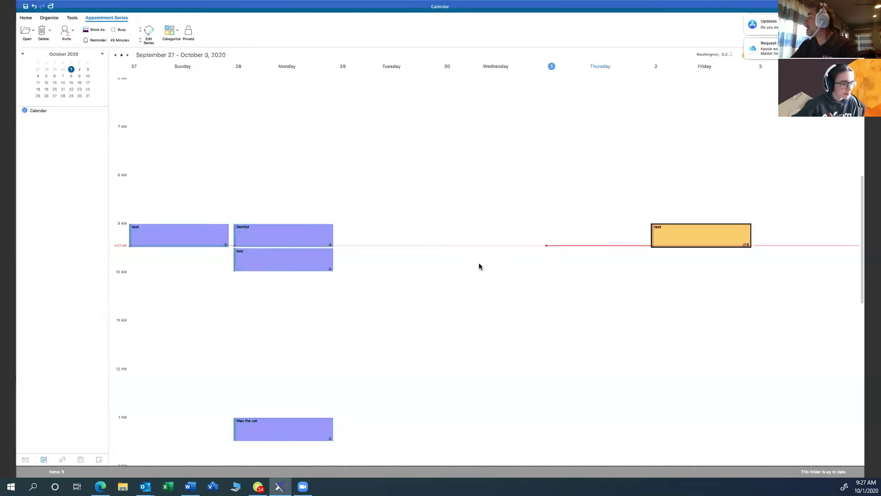
right_click(480, 264)
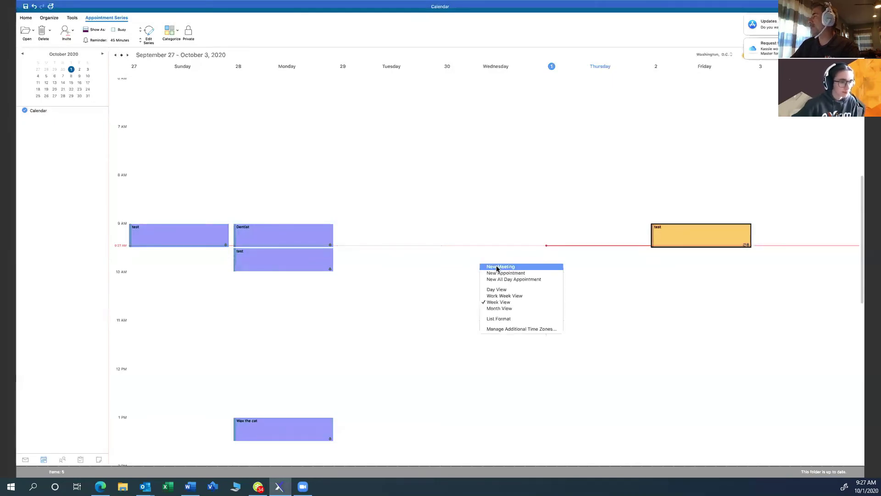
left_click(497, 267)
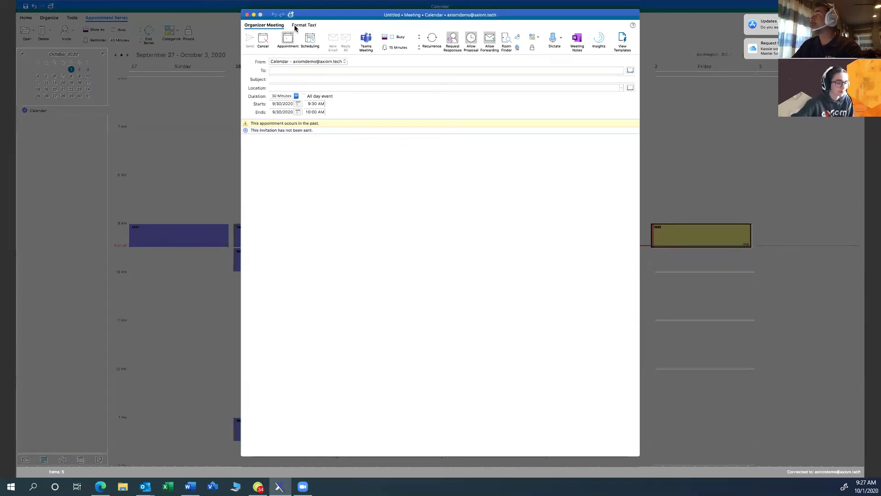
Close the old draft and create a 9:00–9:30 AM meeting on Thursday, October 8, 2020.
left_click(247, 15)
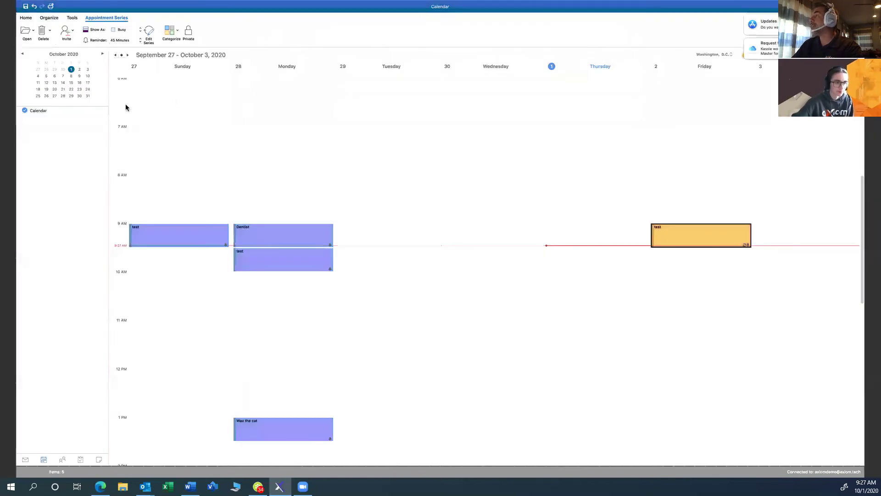
left_click(128, 55)
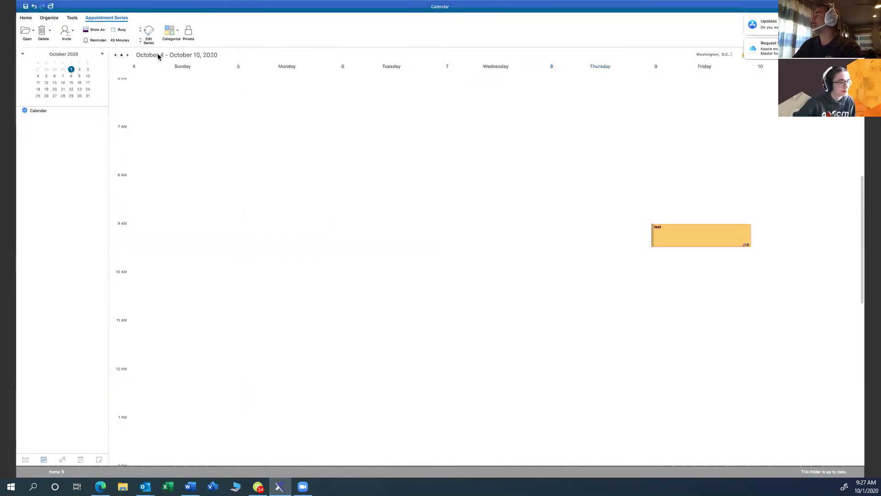
right_click(603, 239)
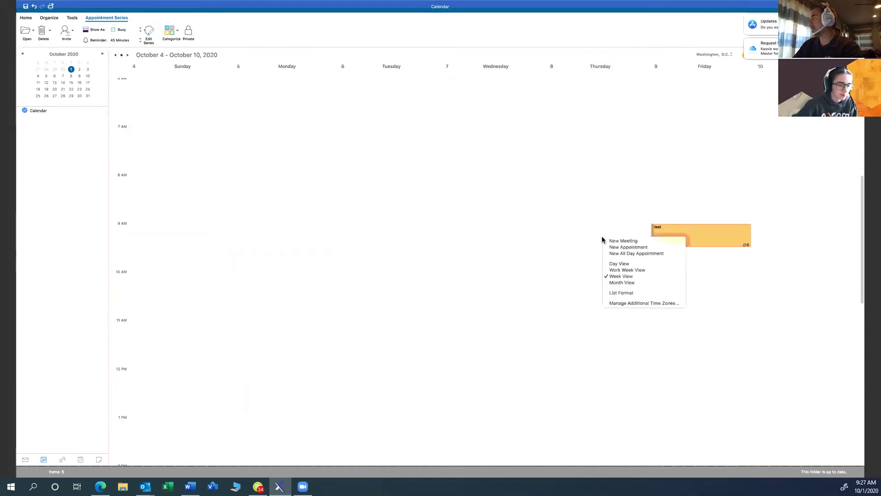
left_click(153, 168)
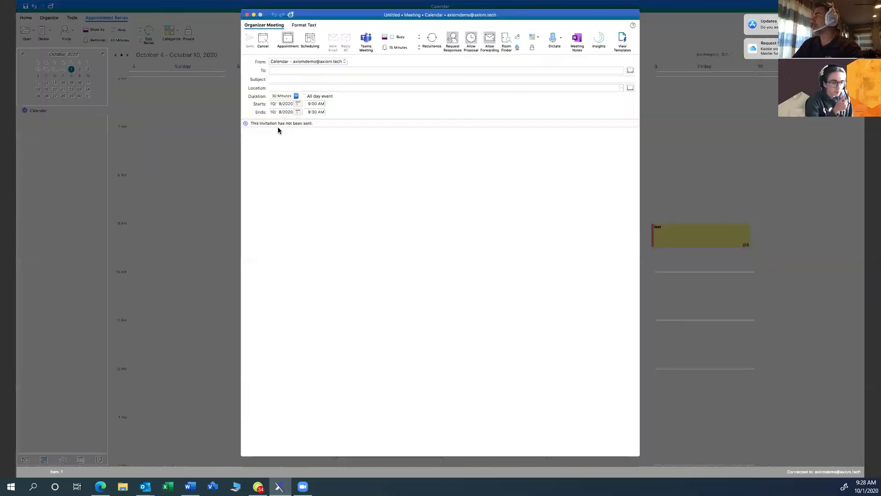
left_click(298, 104)
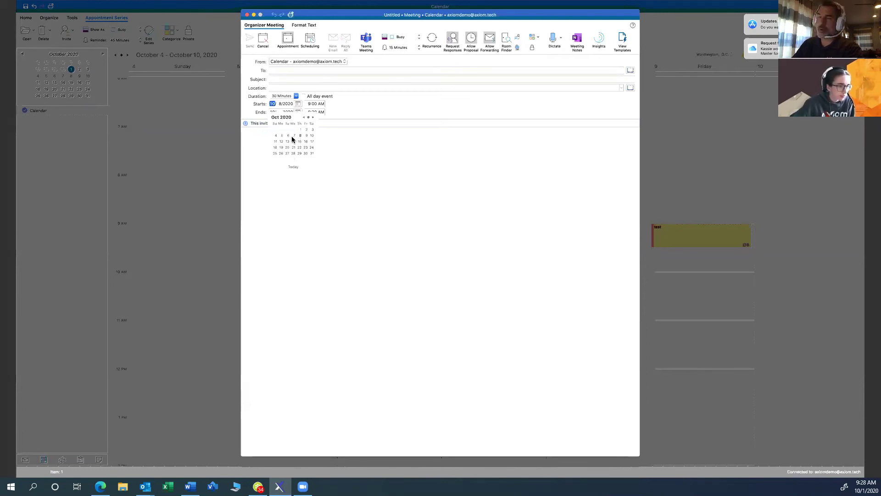
left_click(400, 101)
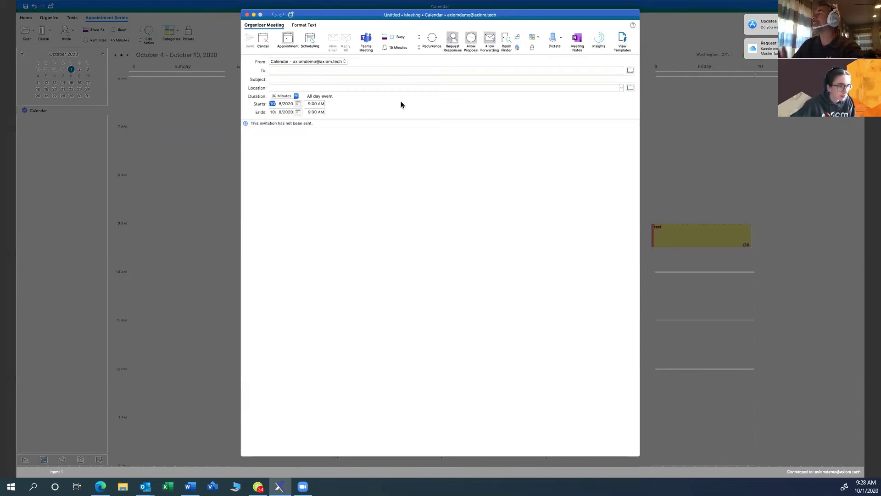
Invite a contact, with subject 'Play B-Ball' and location 'On courts'.
left_click(304, 70)
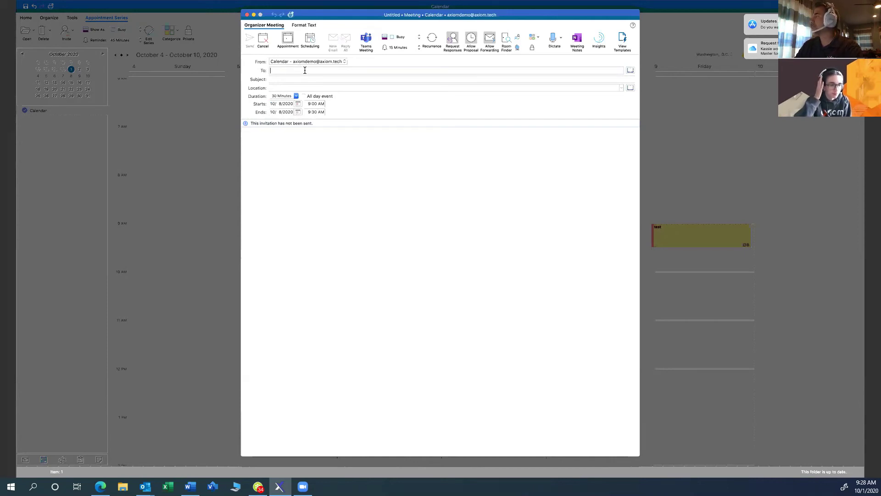
type("ka")
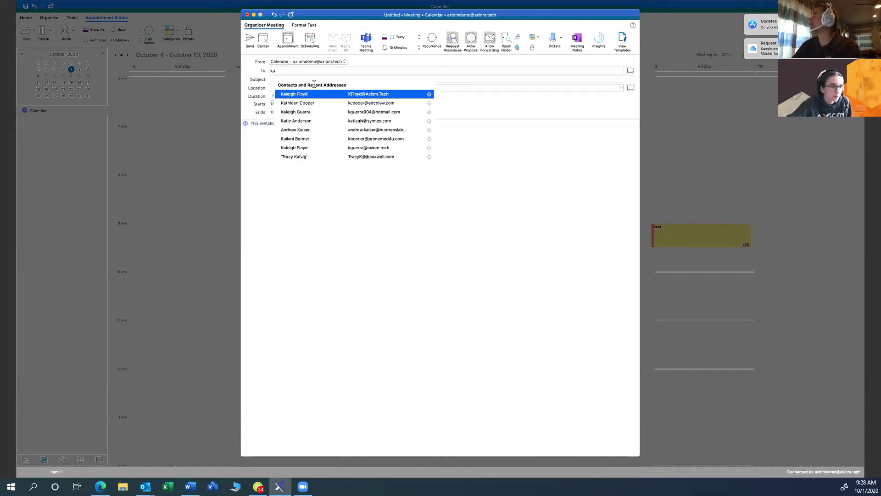
key("Return")
left_click(306, 81)
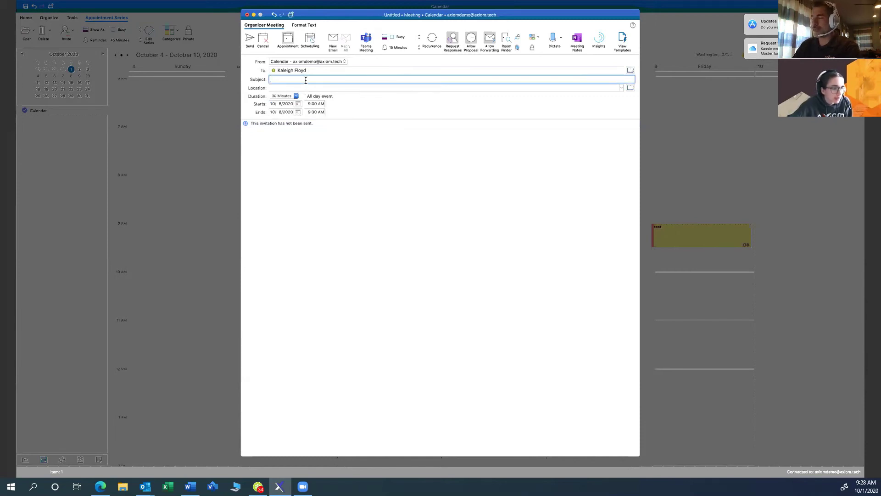
type("PLay")
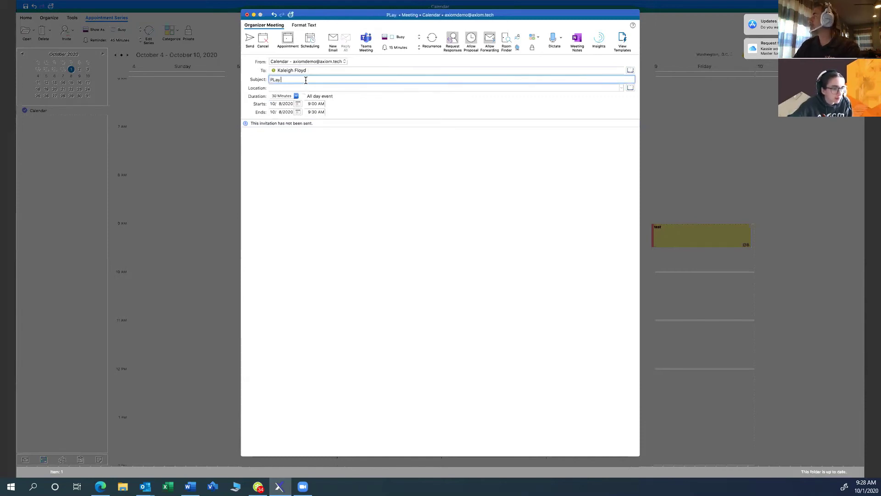
key("BackSpace")
key("BackSpace")
key("BackSpace")
type("lay B-Ball")
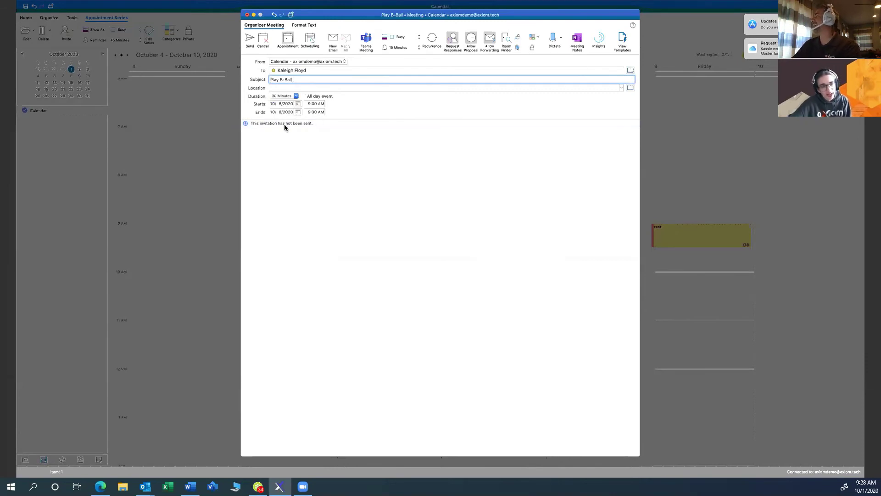
left_click(298, 87)
type("On courts")
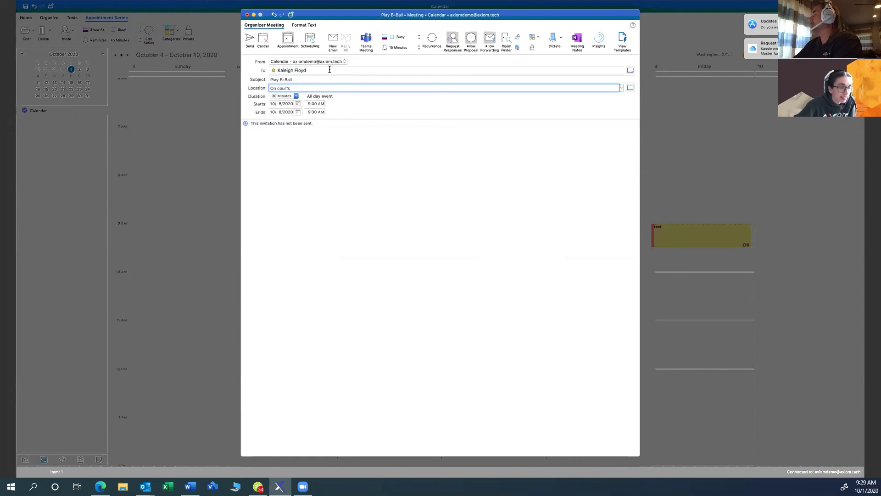
left_click(329, 69)
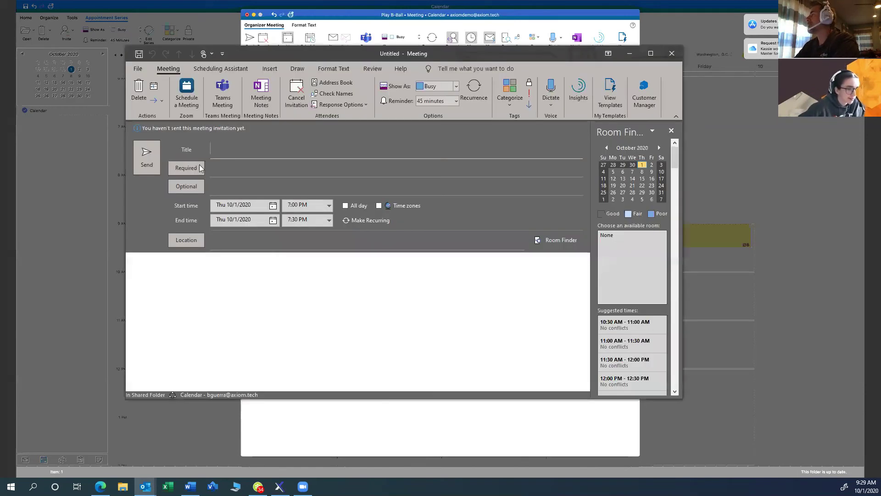
In the Windows meeting form, select the Required field and dismiss the people suggestions.
left_click(234, 169)
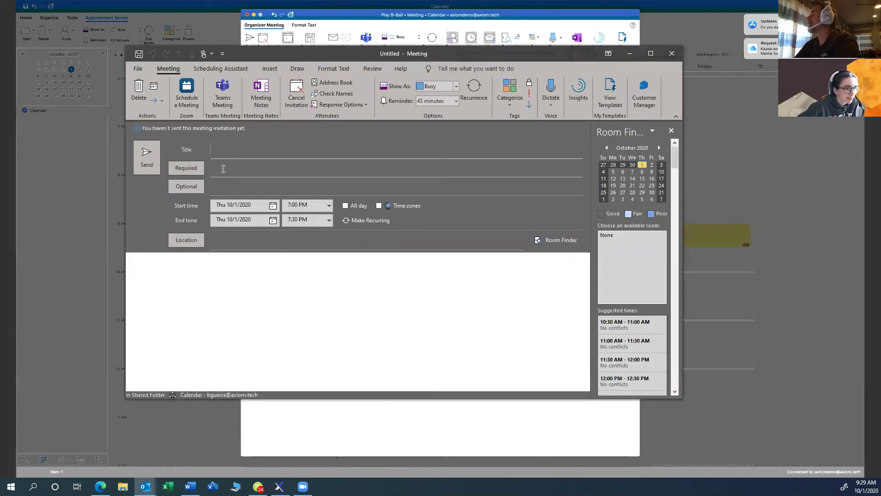
left_click(176, 278)
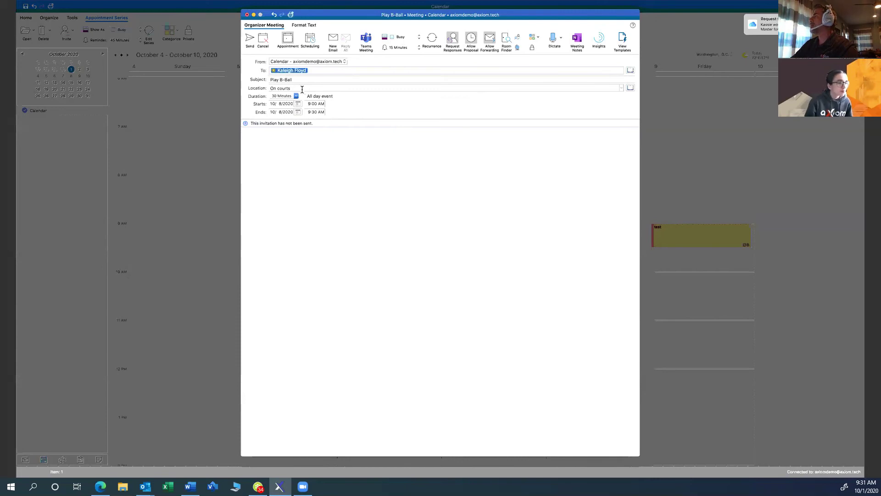
Replace the Play B-Ball location with Xbox, add a Teams meeting, and send the invitation.
left_click(302, 89)
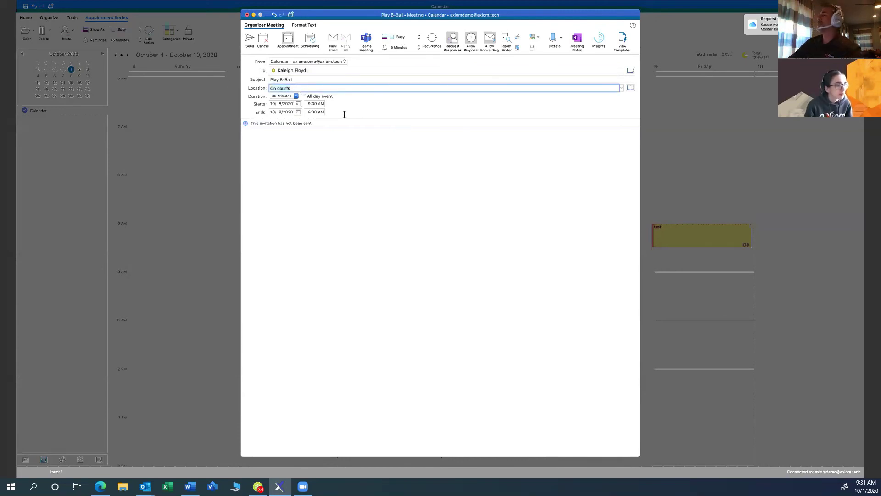
type("Xbox")
left_click(294, 162)
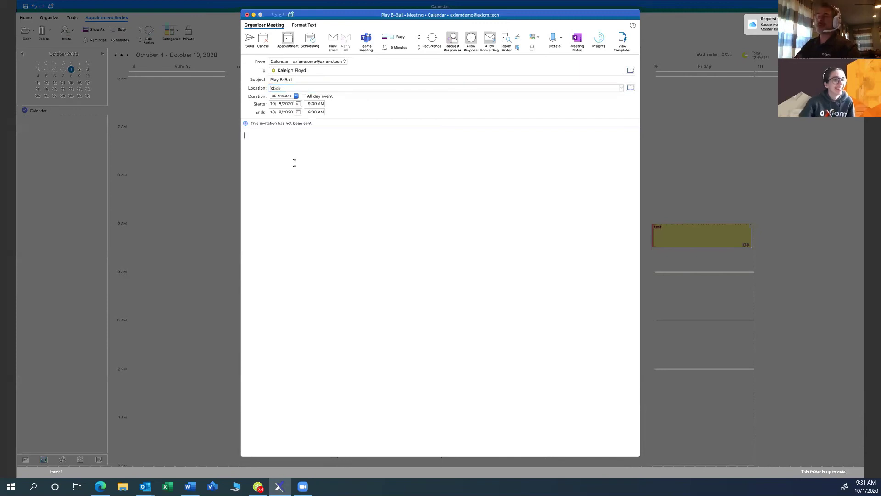
left_click(369, 39)
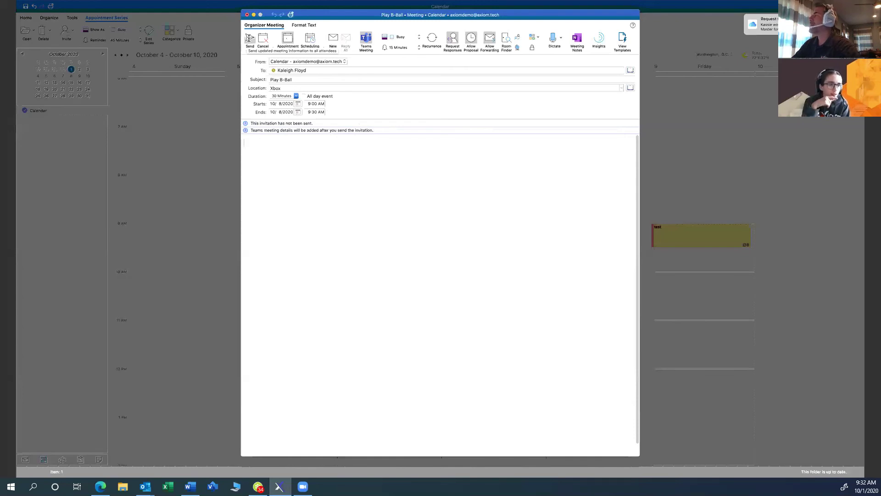
left_click(249, 38)
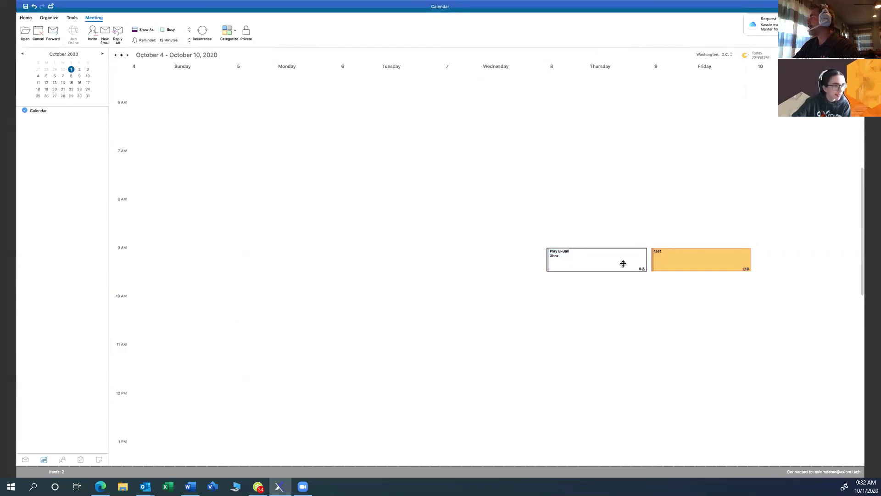
Show the Play B-Ball details card with its October 8, 9:00–9:30 AM time and Teams link.
left_click(607, 298)
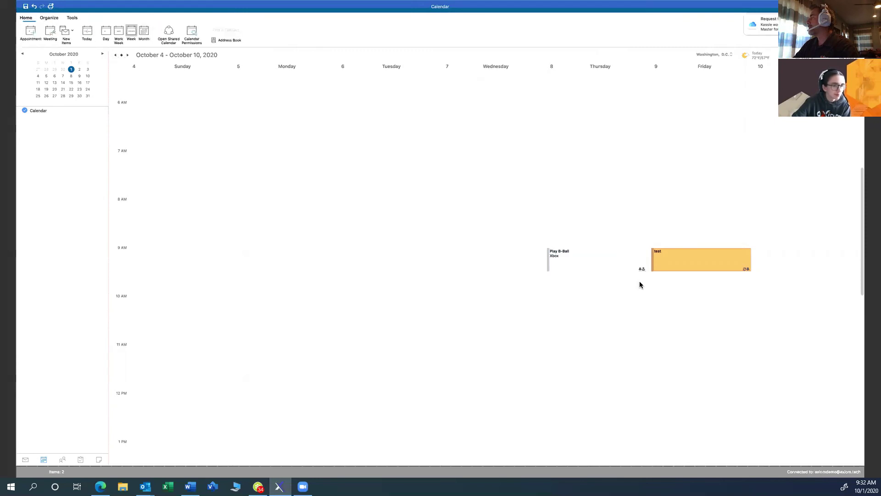
left_click(568, 256)
mouse_move(552, 255)
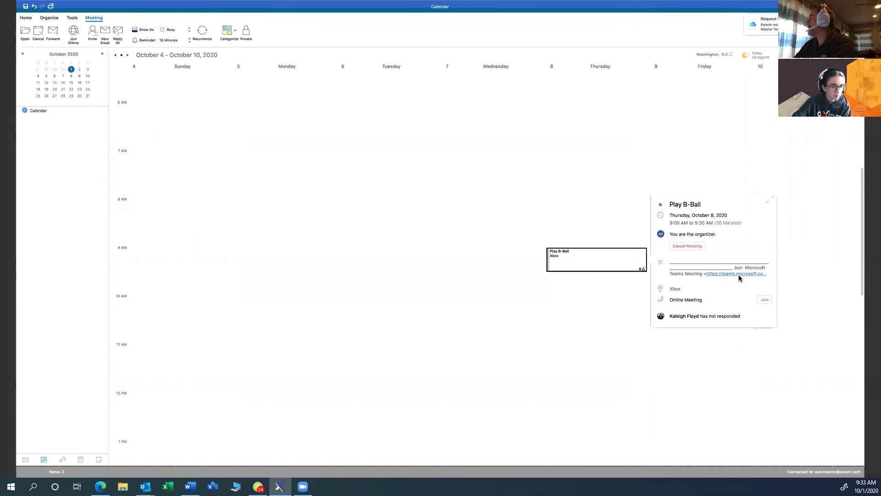
Add 'You best show up cuz I'm gonna talk trash' above the Teams link and move the meeting to 9:30–10:00 AM.
double_click(587, 264)
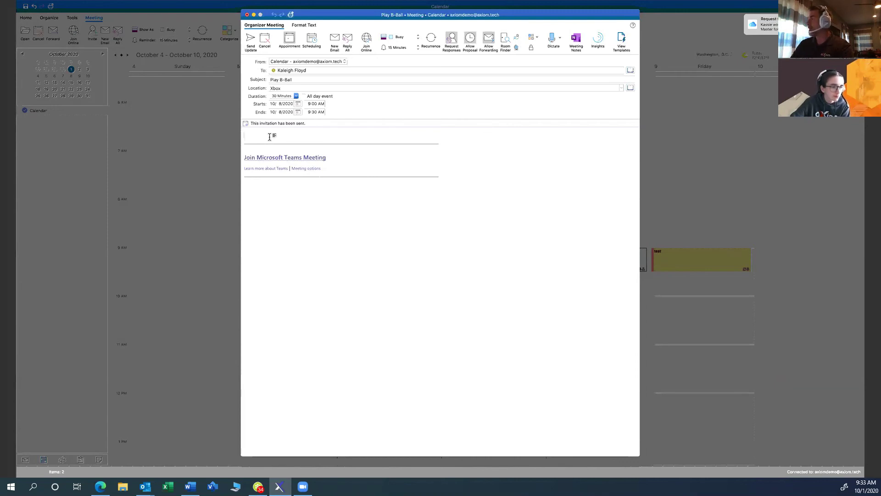
type("You best show up cauz ")
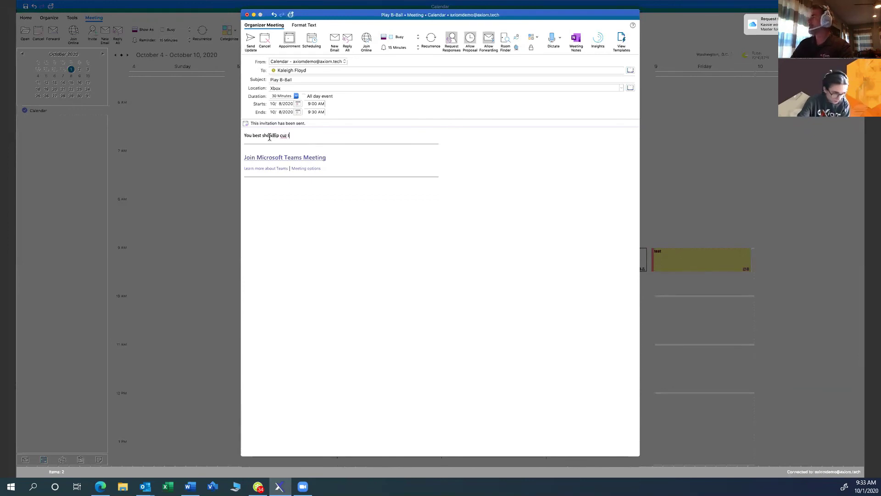
type("I'm gonna talk trash")
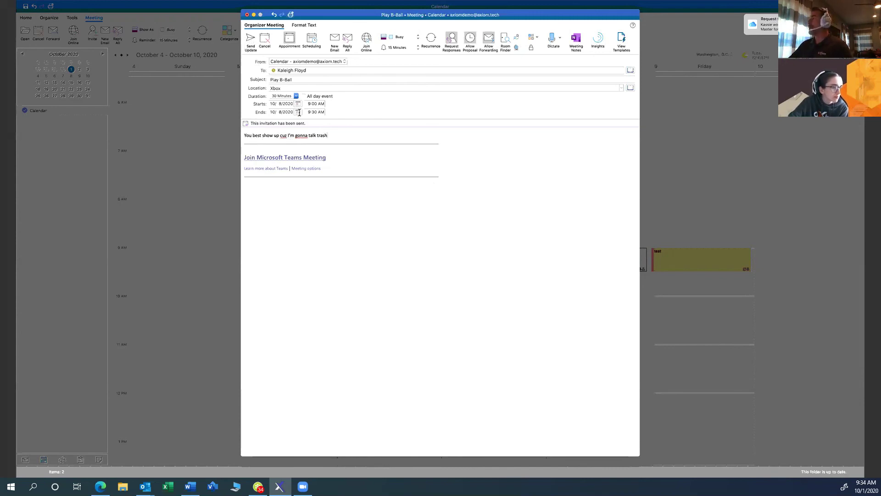
left_click(315, 105)
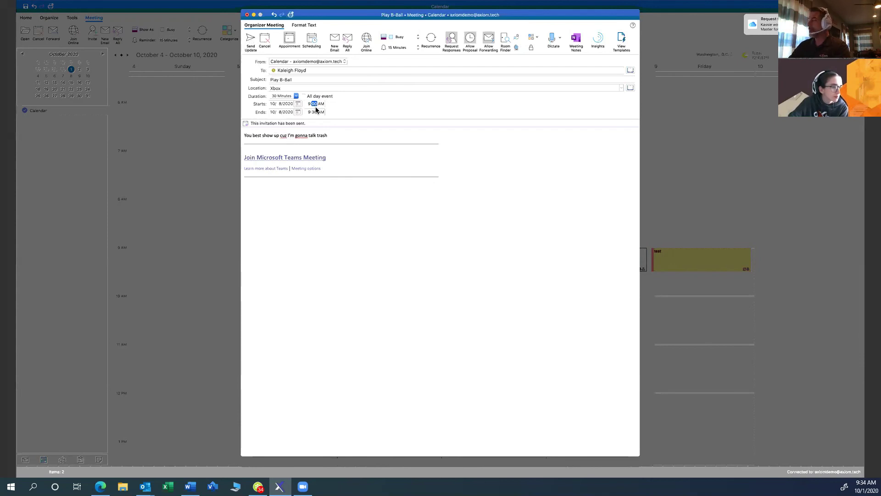
left_click(327, 244)
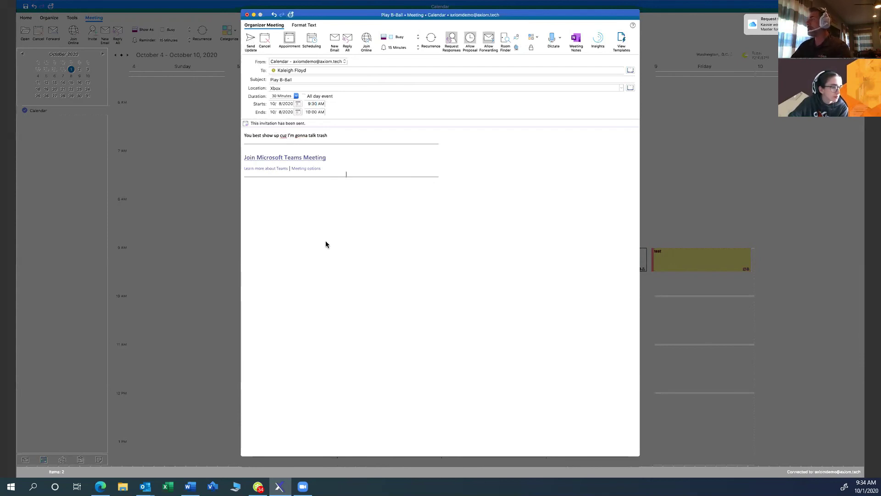
Copy the Join Microsoft Teams Meeting link, then send the Play B-Ball update.
right_click(271, 162)
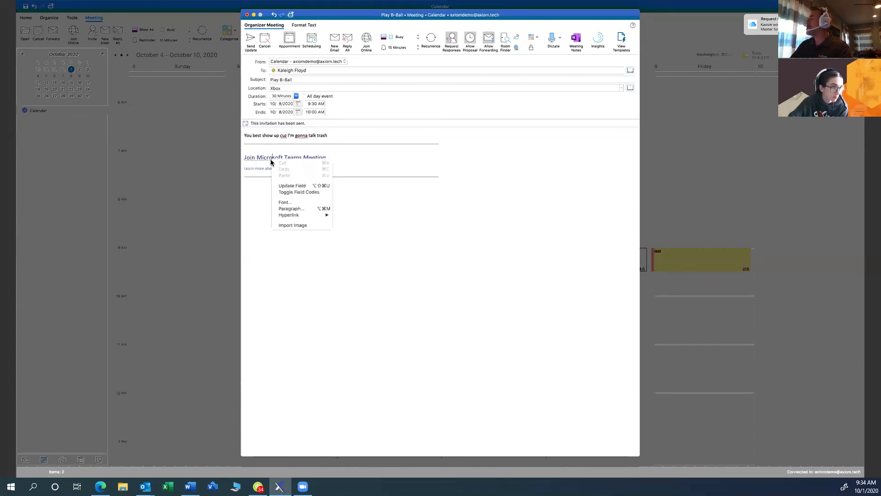
left_click(309, 157)
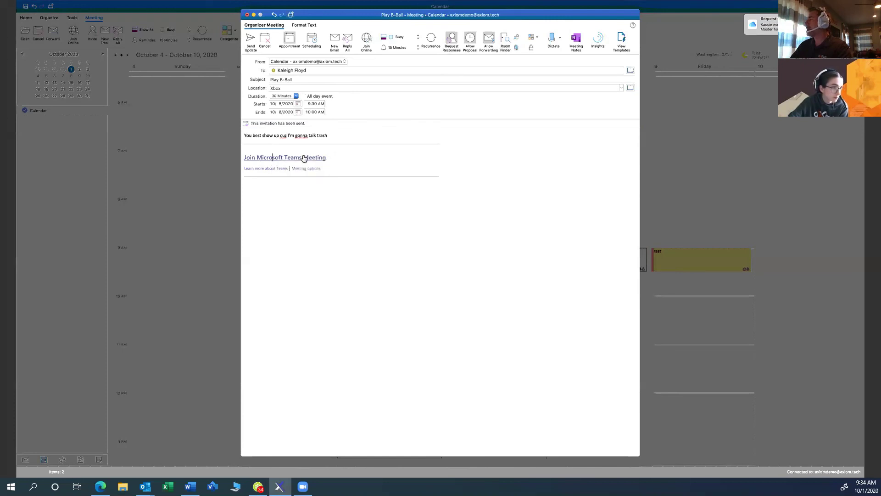
right_click(304, 157)
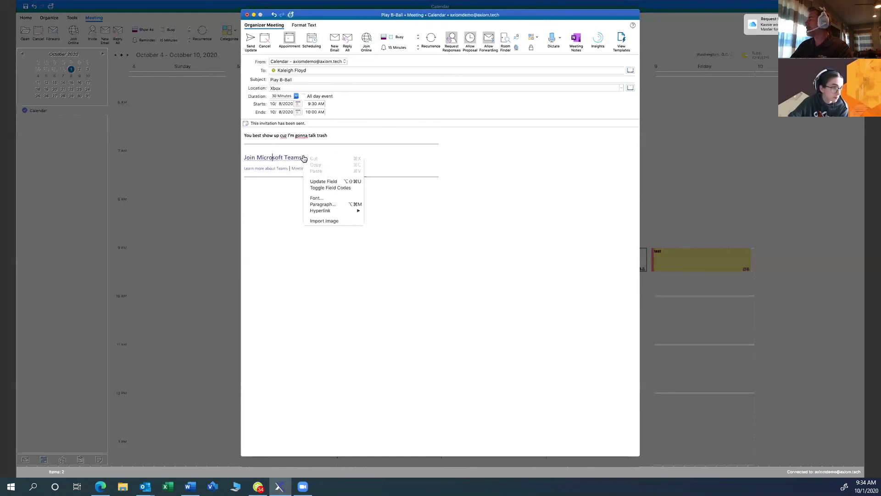
left_click(270, 163)
right_click(267, 160)
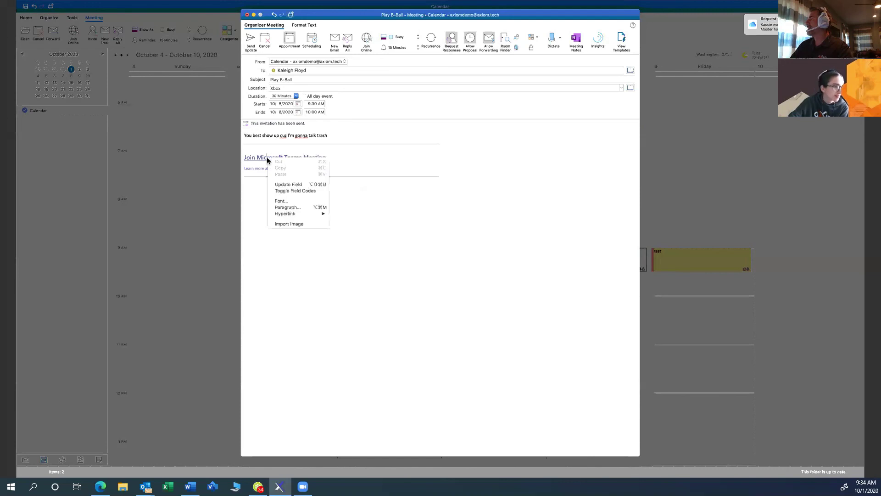
left_click(327, 158)
left_click_drag(278, 159, 254, 158)
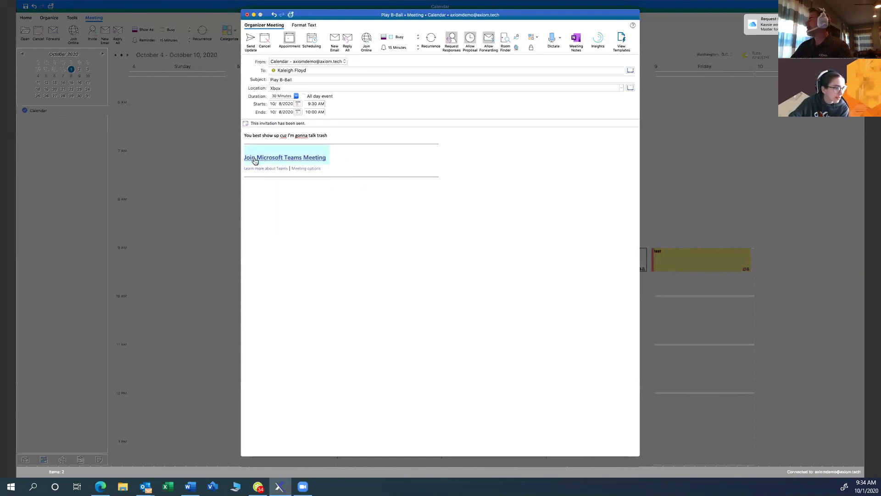
right_click(265, 161)
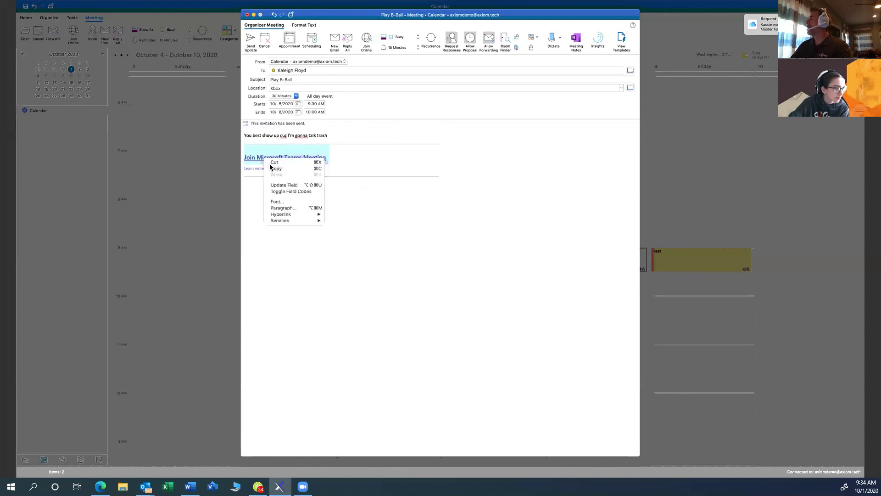
left_click(275, 169)
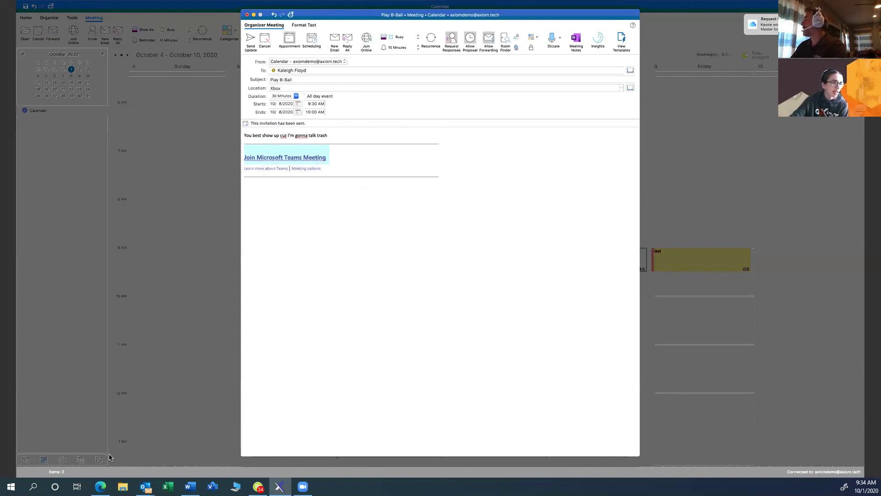
left_click(327, 190)
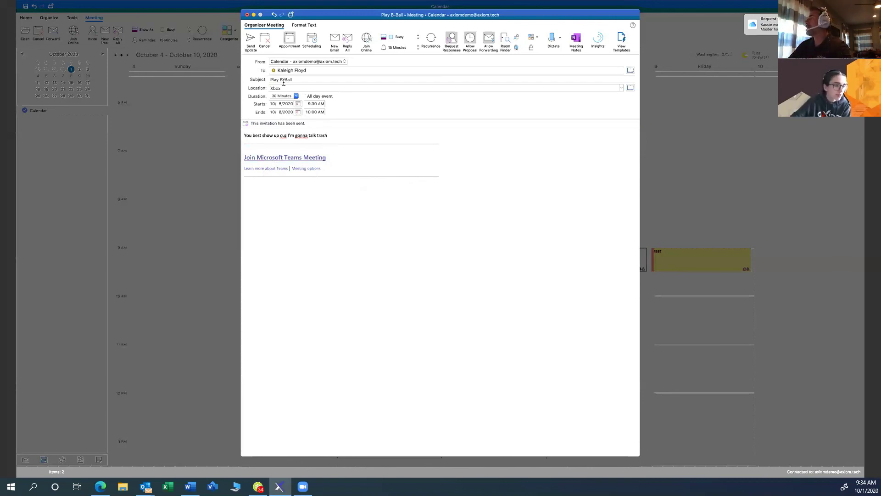
left_click(251, 38)
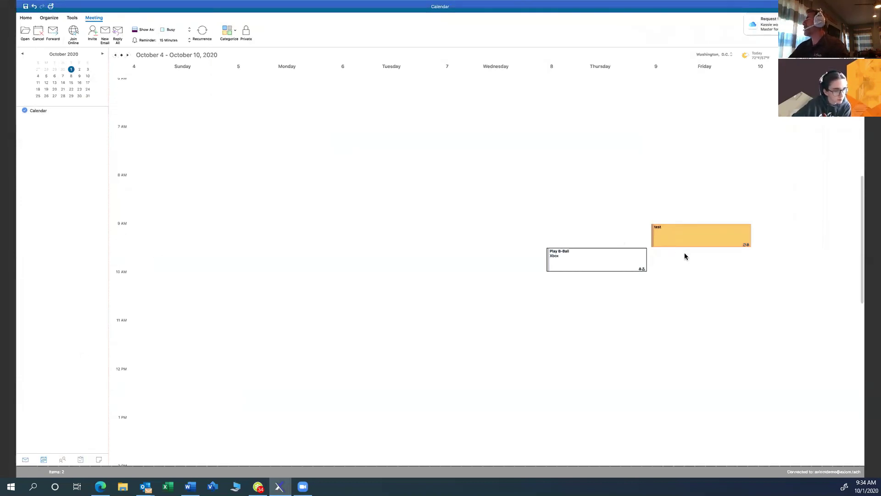
Start a new meeting invitation and add two contacts from autocomplete as invitees.
left_click(669, 250)
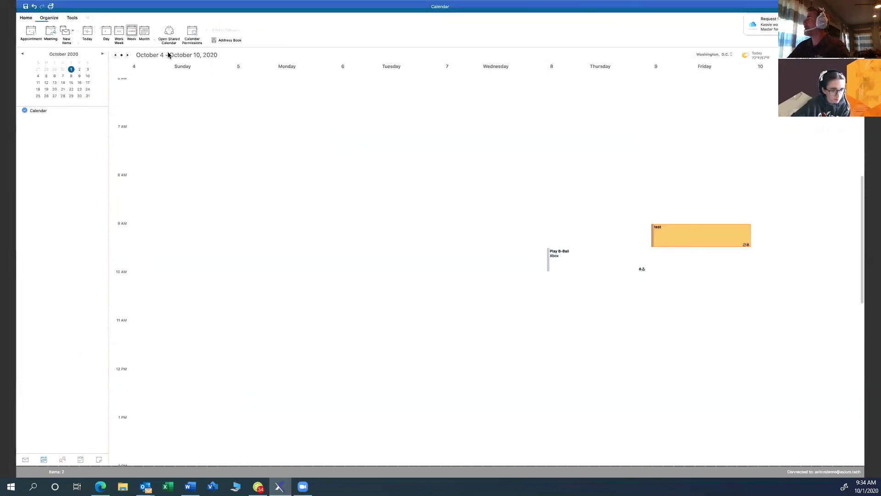
left_click(54, 34)
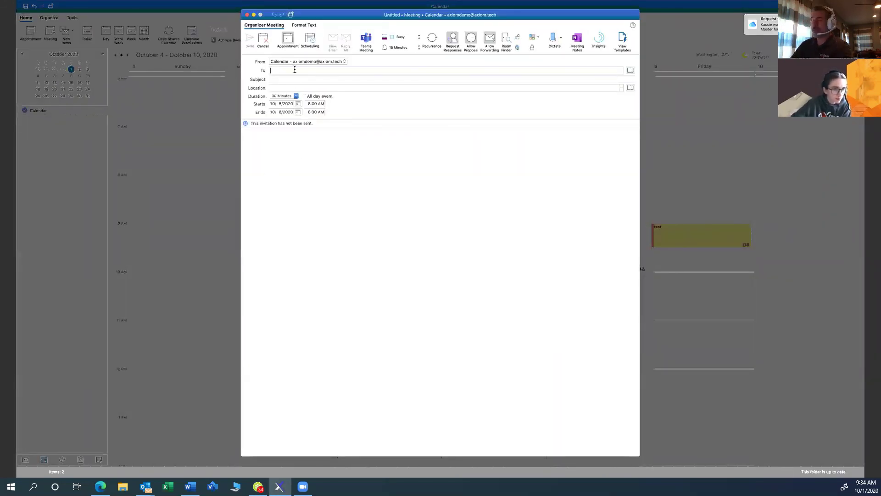
type("sh")
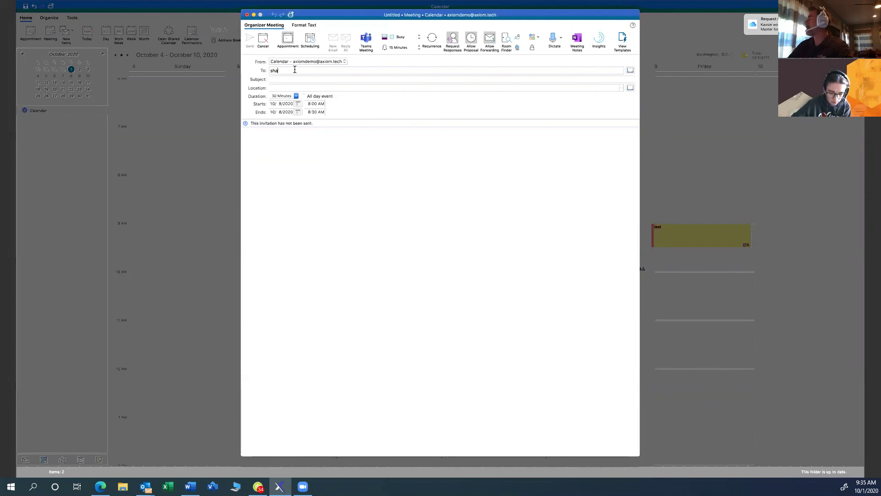
type("a")
key("Return")
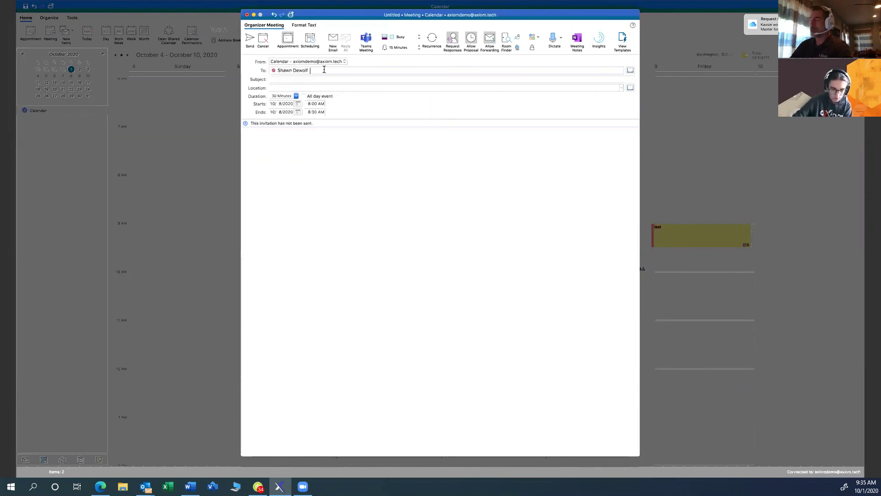
type("jkohnm")
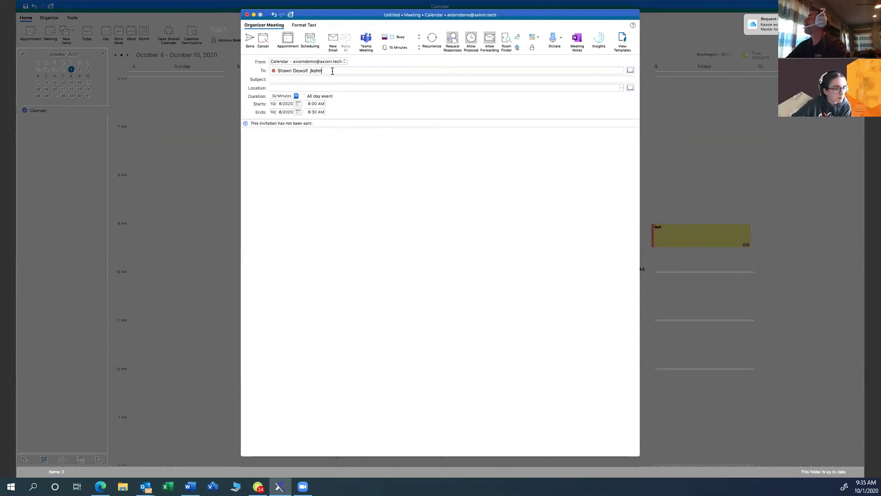
key("BackSpace")
key("BackSpace")
key("BackSpace")
key("BackSpace")
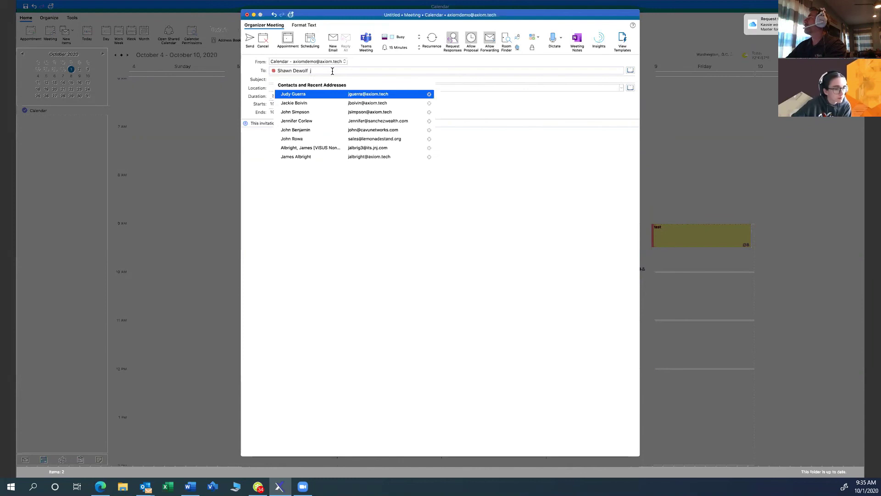
left_click(306, 95)
Enter a subject about beating a contact in an Xbox match.
left_click(287, 80)
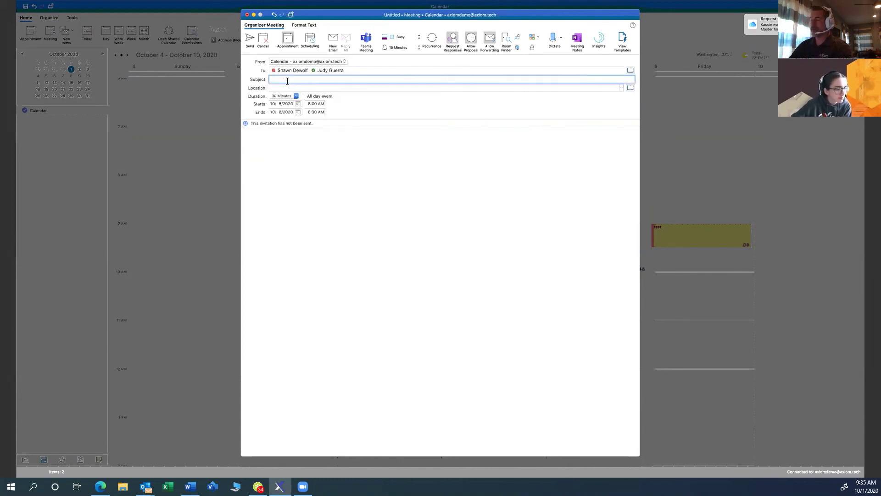
type("Watch me")
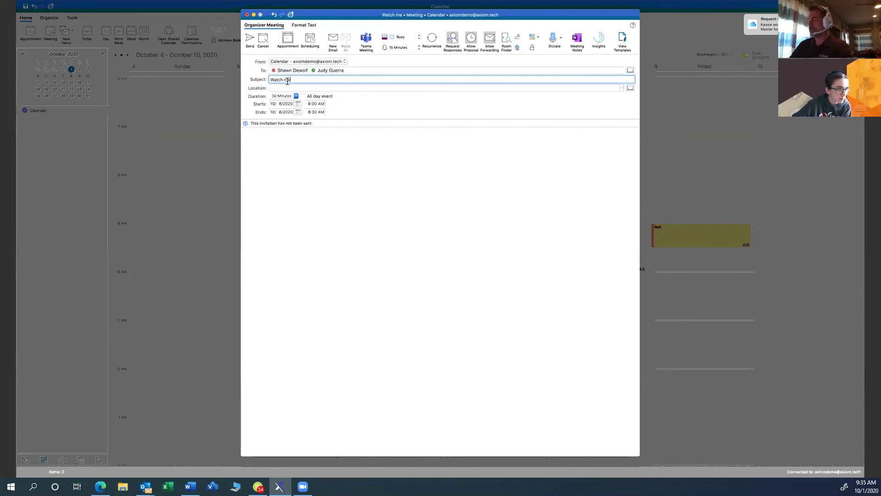
type(" beat down K")
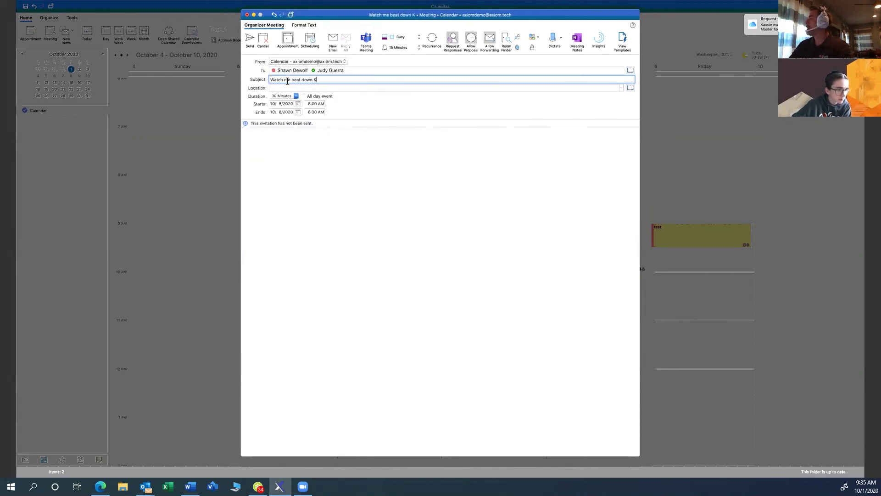
type("aligh")
key("BackSpace")
key("BackSpace")
key("BackSpace")
type("ala")
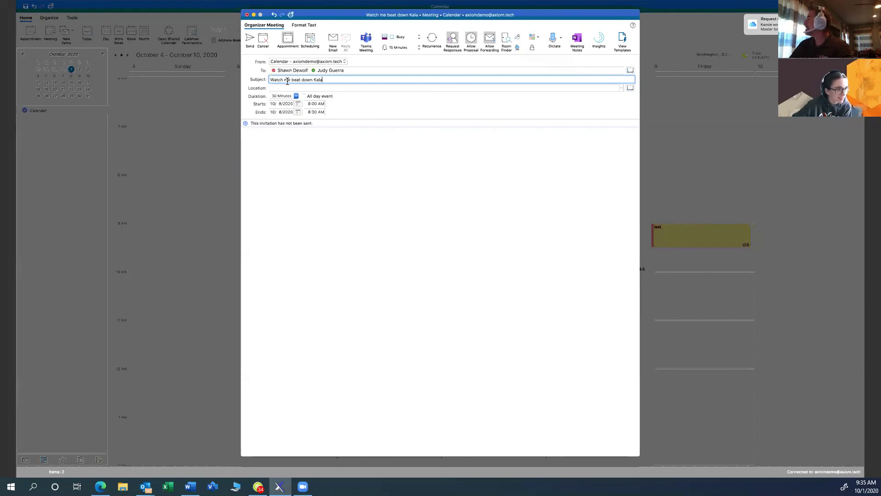
key("BackSpace")
type("eigh in")
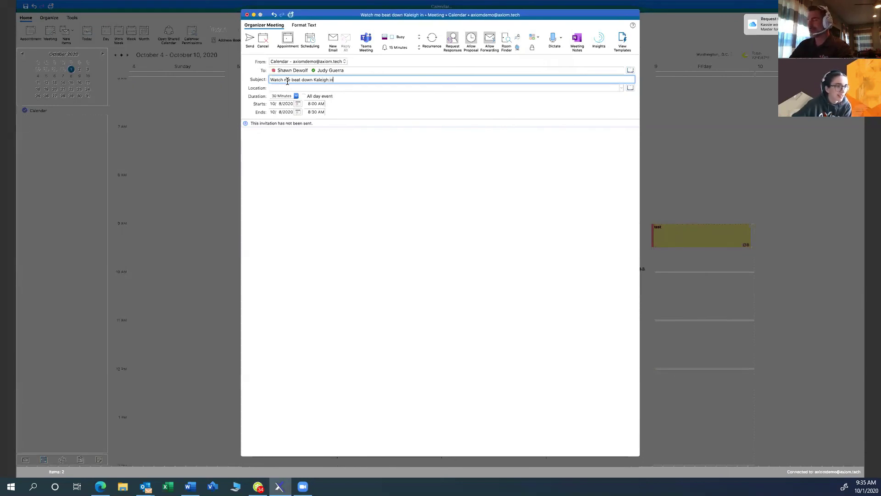
type(" xobx")
left_click(300, 144)
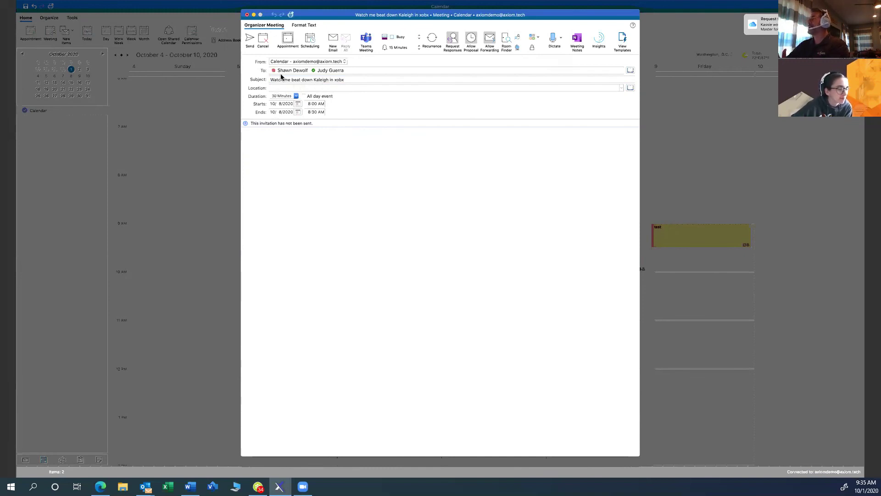
Set the new meeting to start at 9:30 and paste the copied Teams link into its body.
left_click(310, 105)
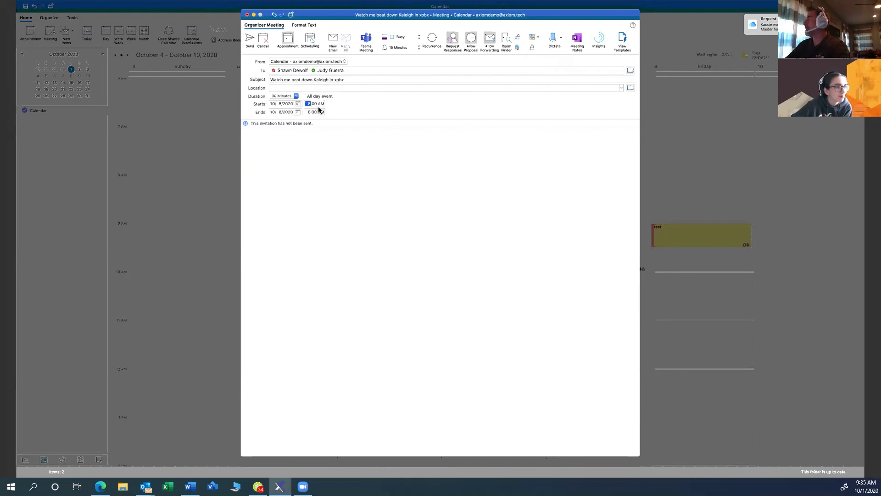
type("9:")
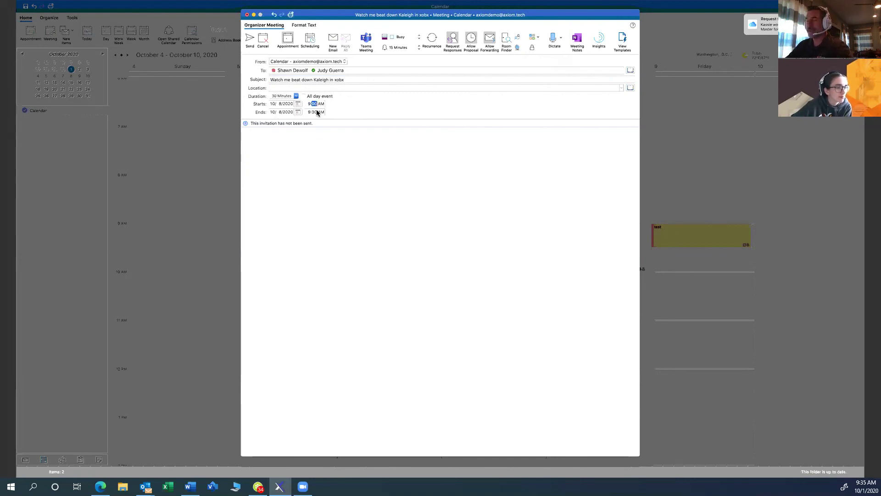
type("30")
left_click(266, 149)
right_click(267, 148)
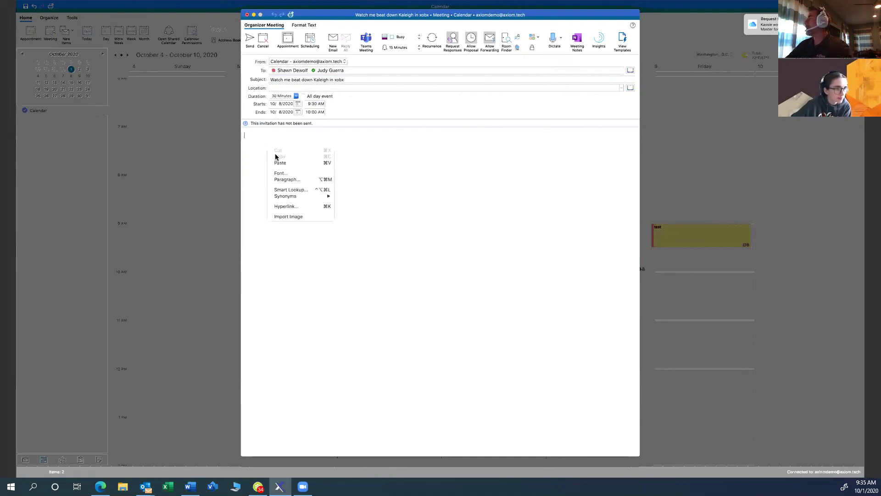
left_click(280, 163)
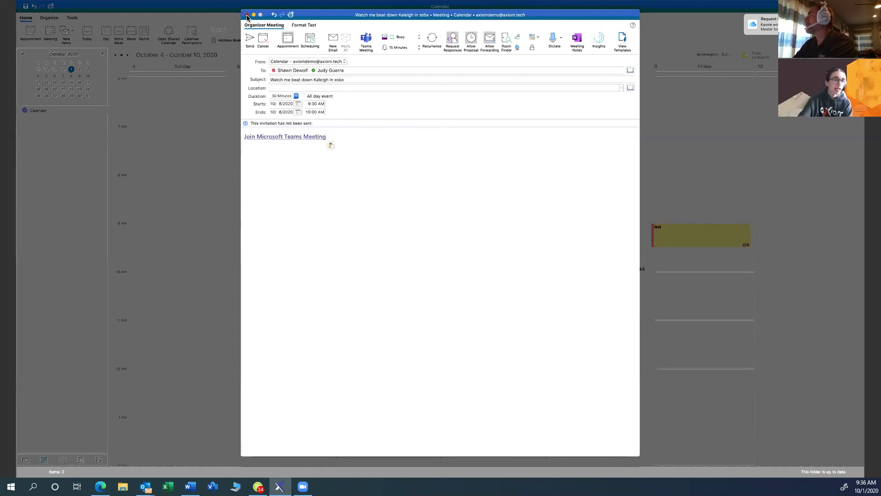
Close the Xbox meeting draft with Discard Invitation and return to Outlook.
left_click(246, 15)
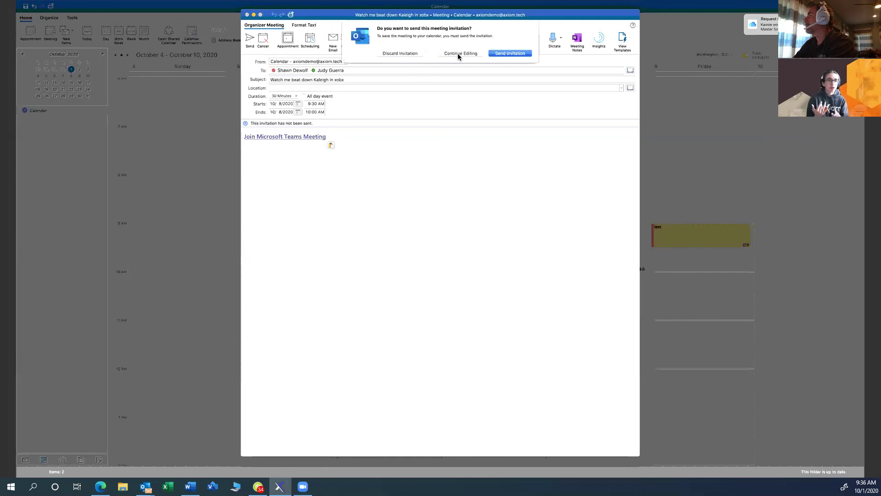
left_click(400, 54)
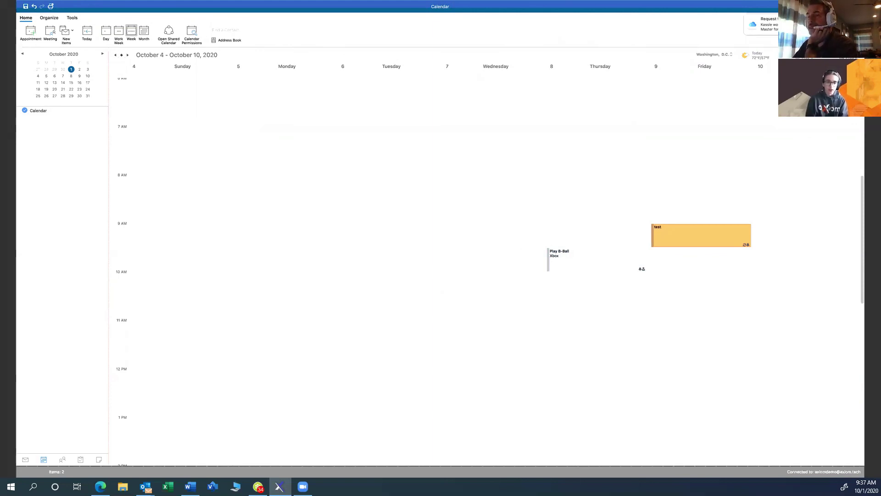
key("alt+Tab")
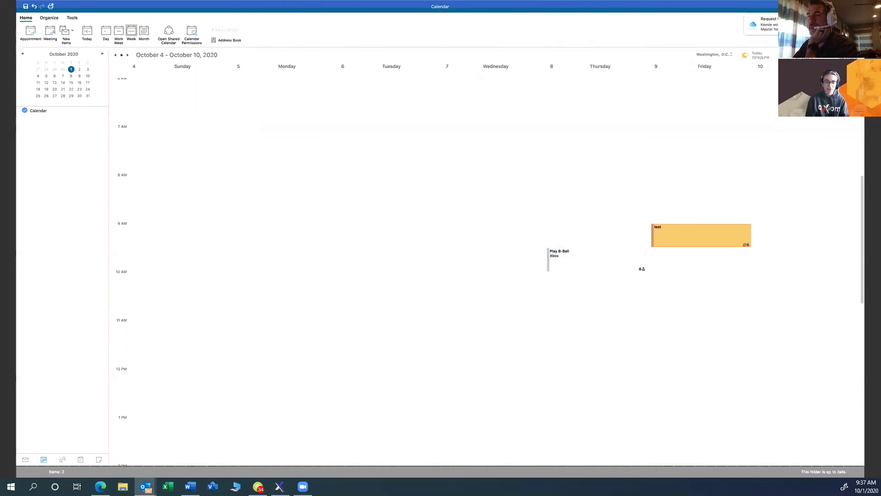